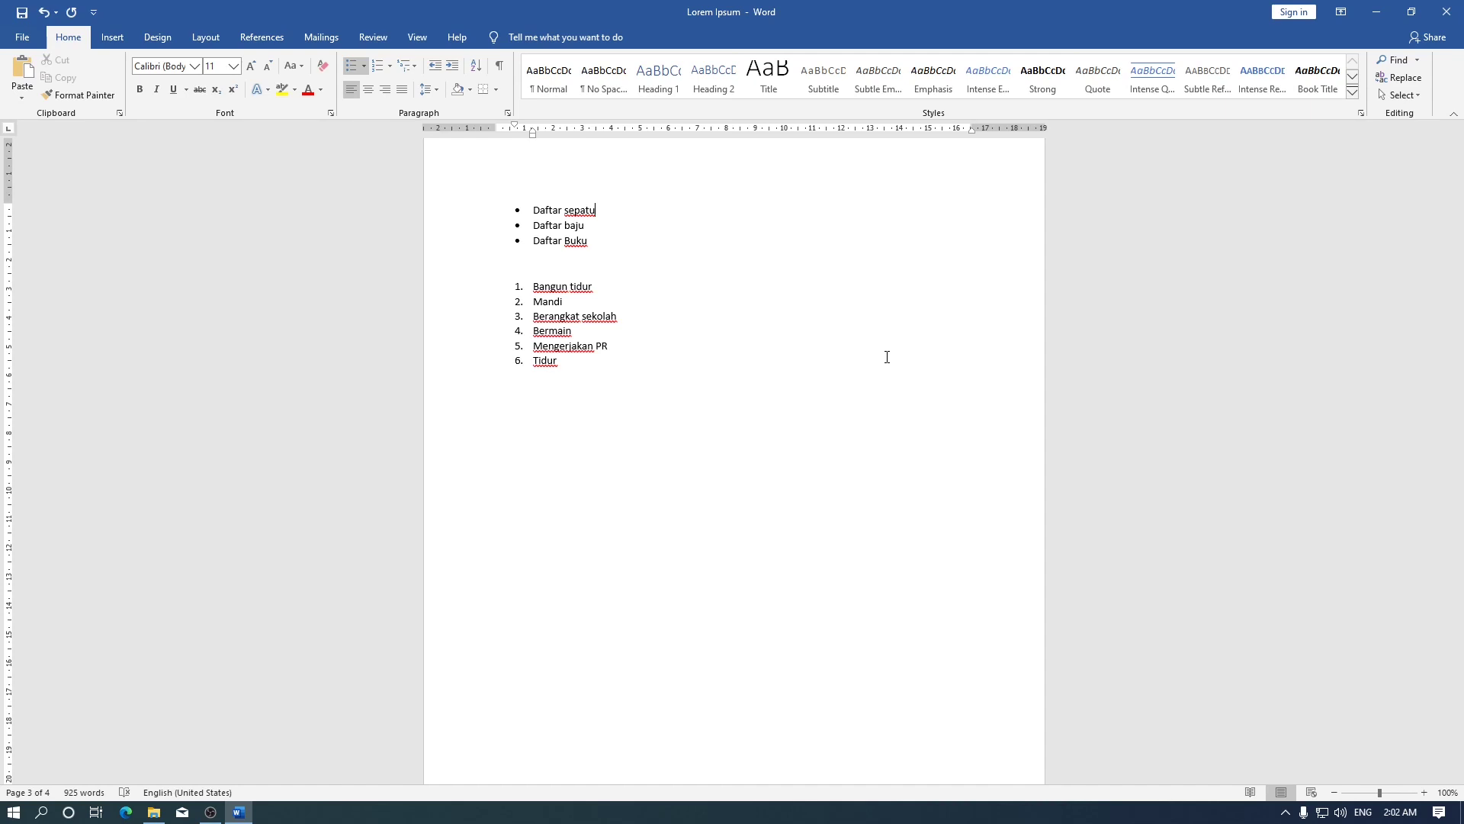
# Add a "Merek sepatu" item below "Daftar sepatu" in the bulleted list and change it to list level 2
pyautogui.press('Return')
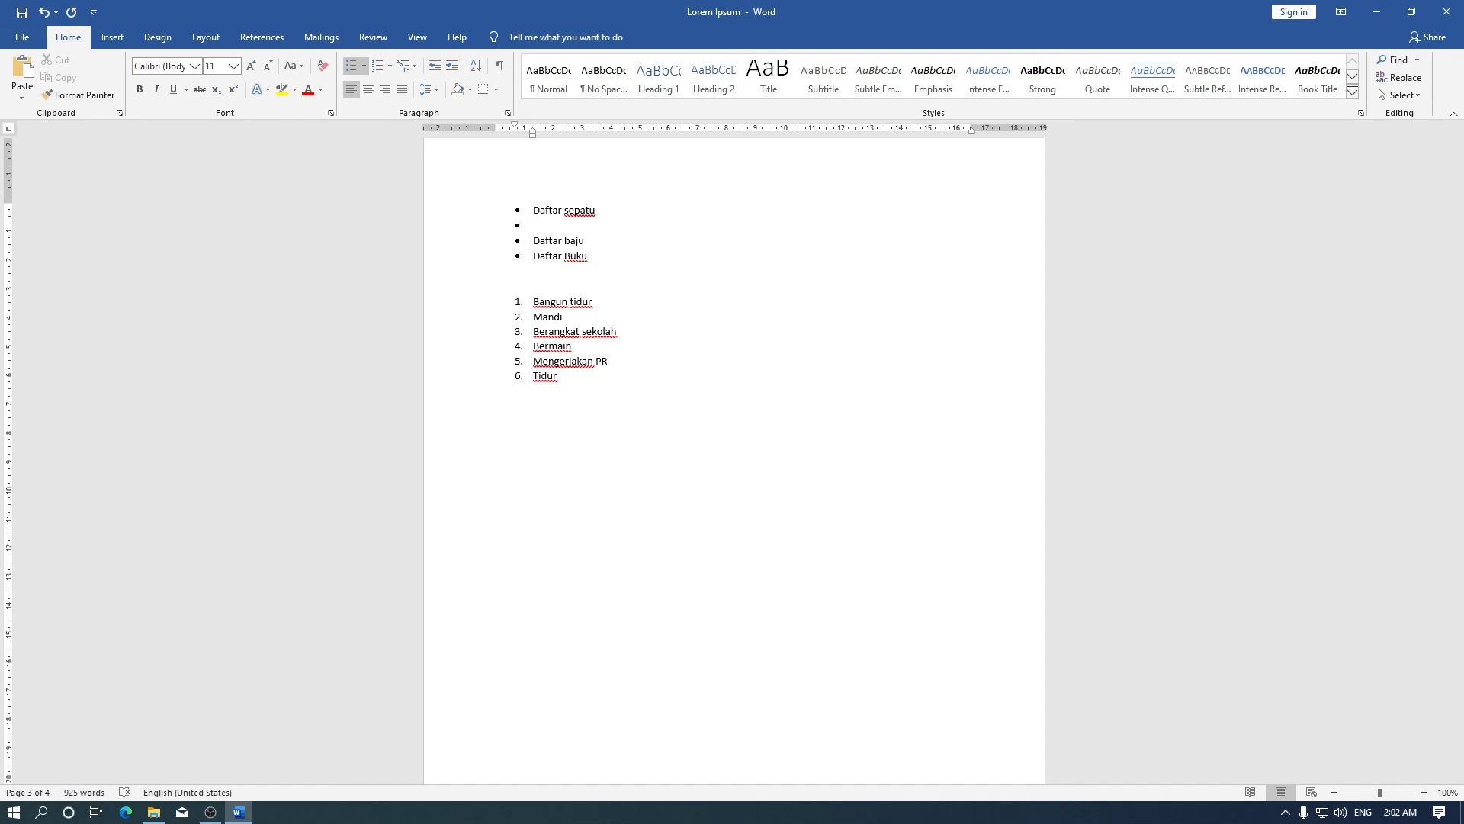
pyautogui.write('Merek sepatu')
pyautogui.click(363, 65)
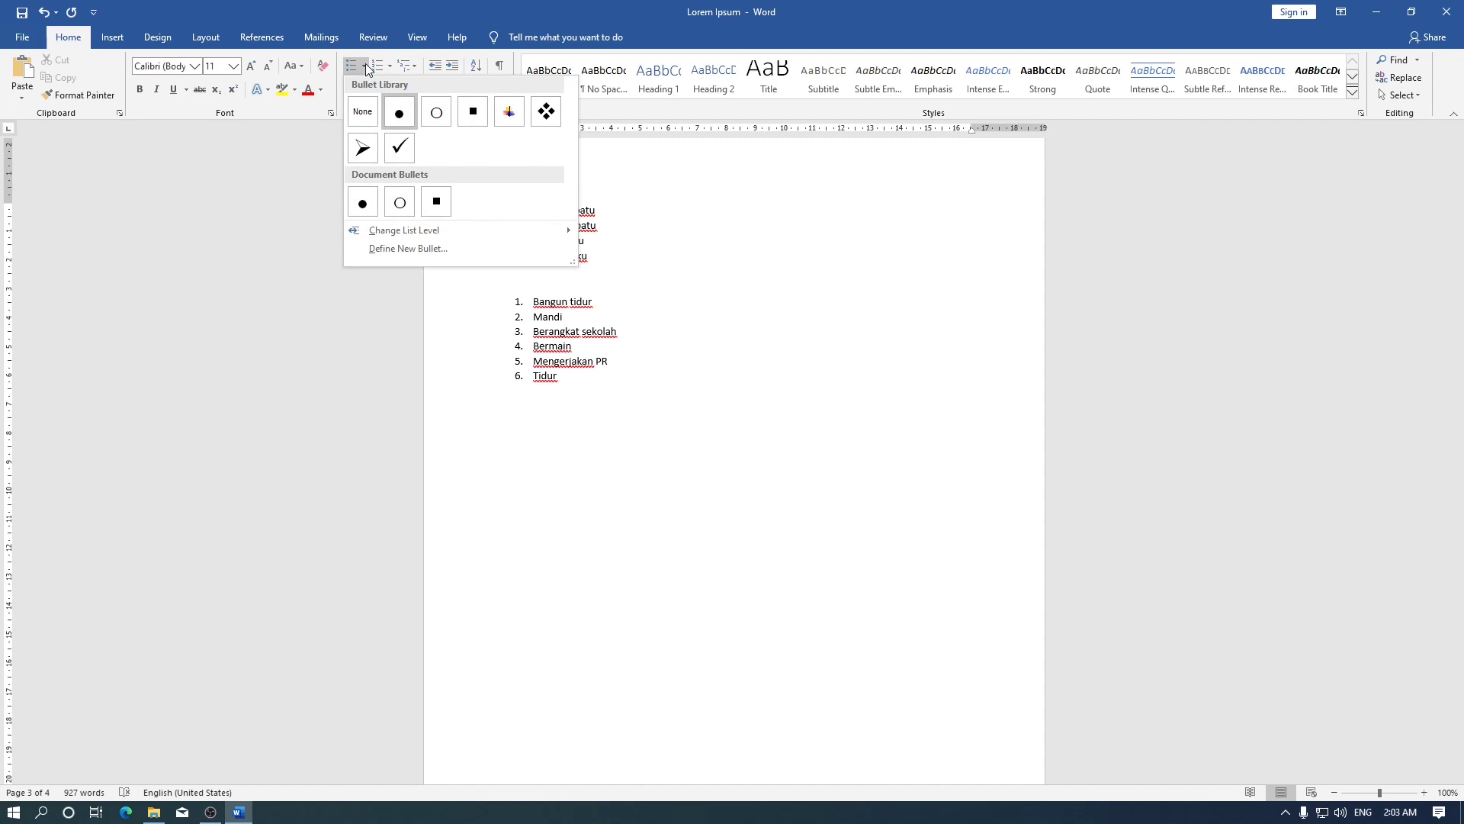
pyautogui.moveTo(391, 228)
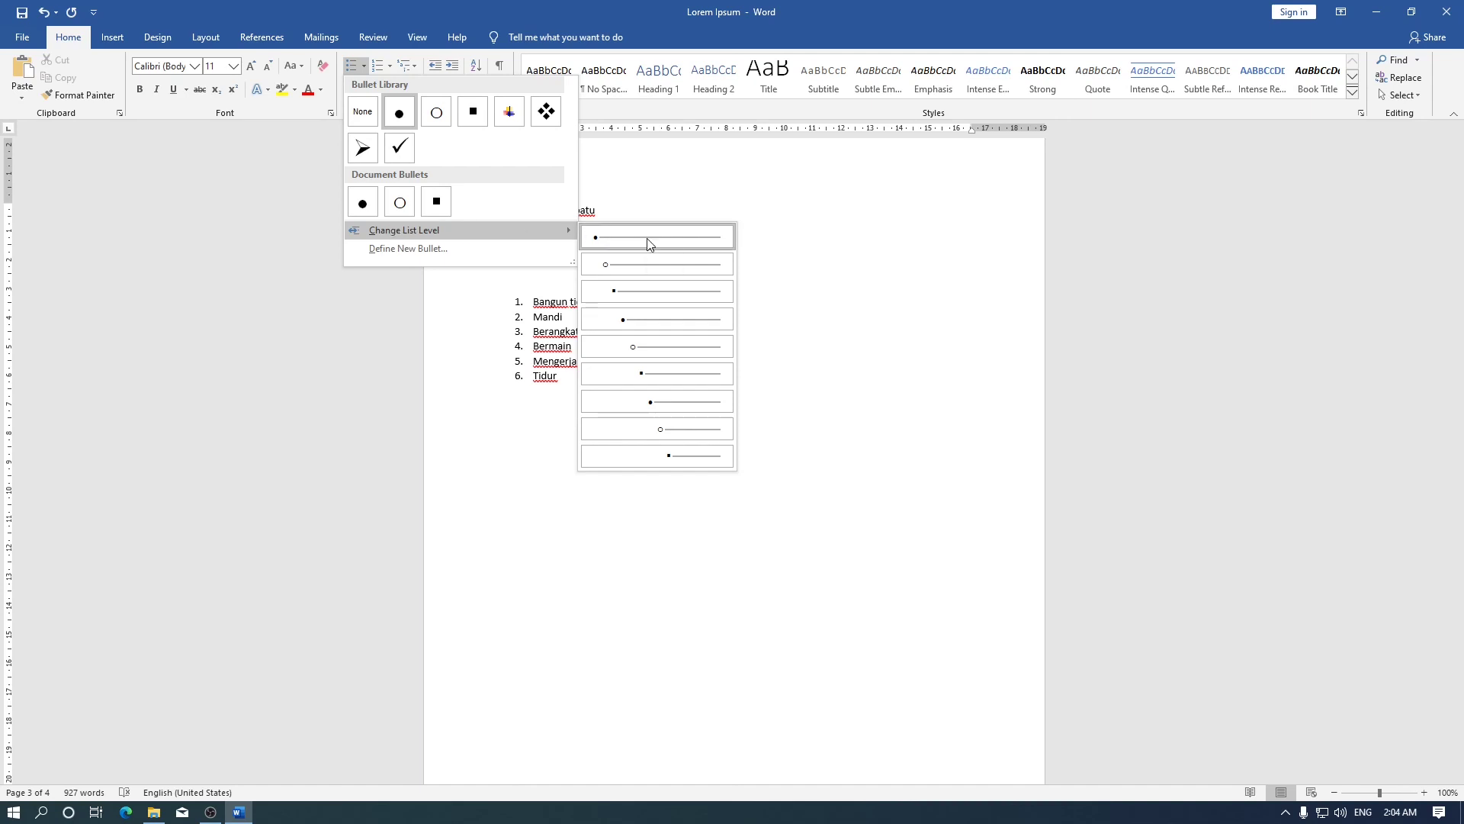
pyautogui.click(684, 264)
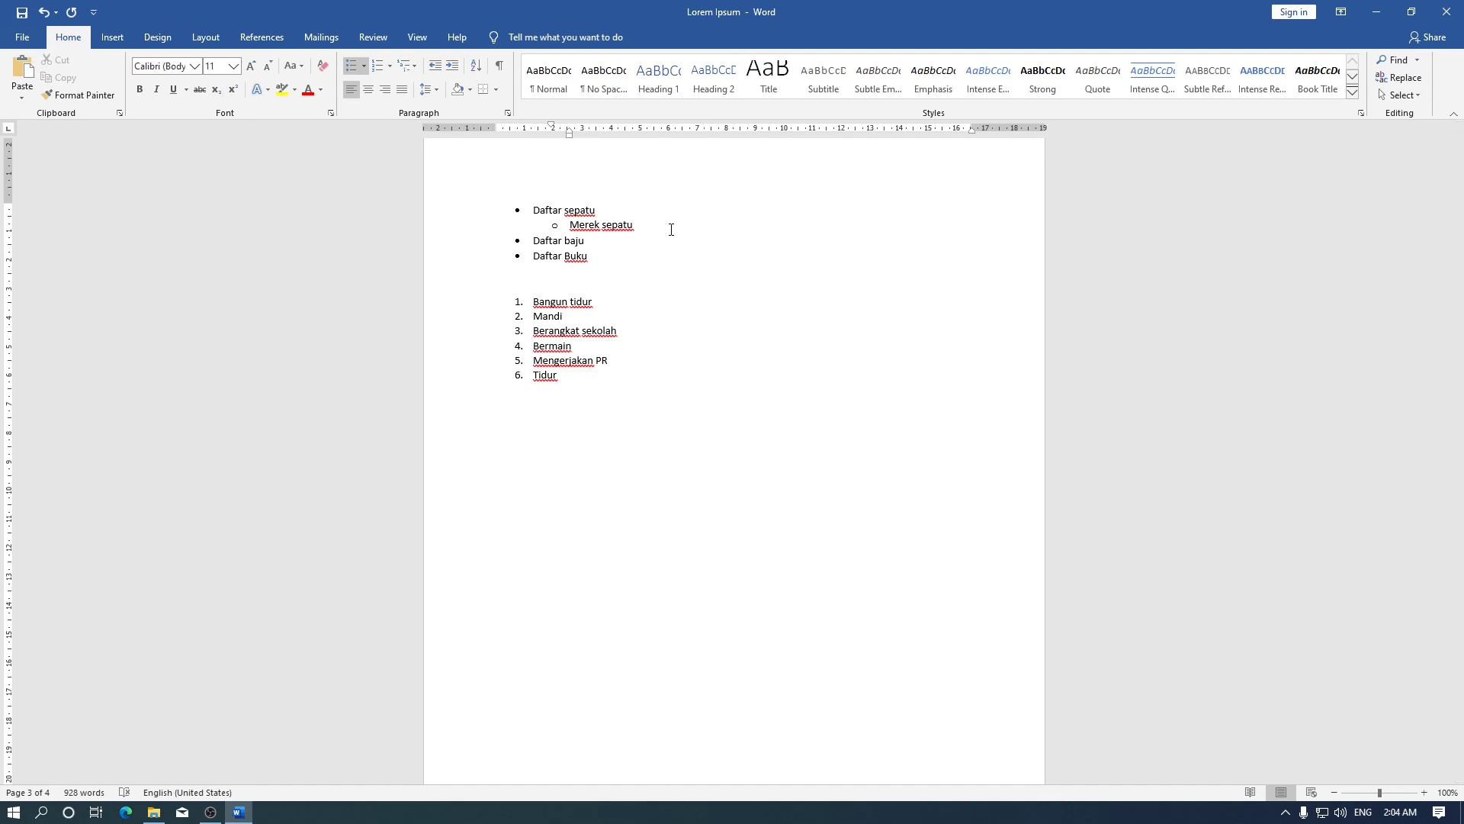
# Complete the second-level bullets under "Daftar sepatu" as "Merek sepatu A", "Merek sepatu B" and "Merek sepatu C"
pyautogui.press('Return')
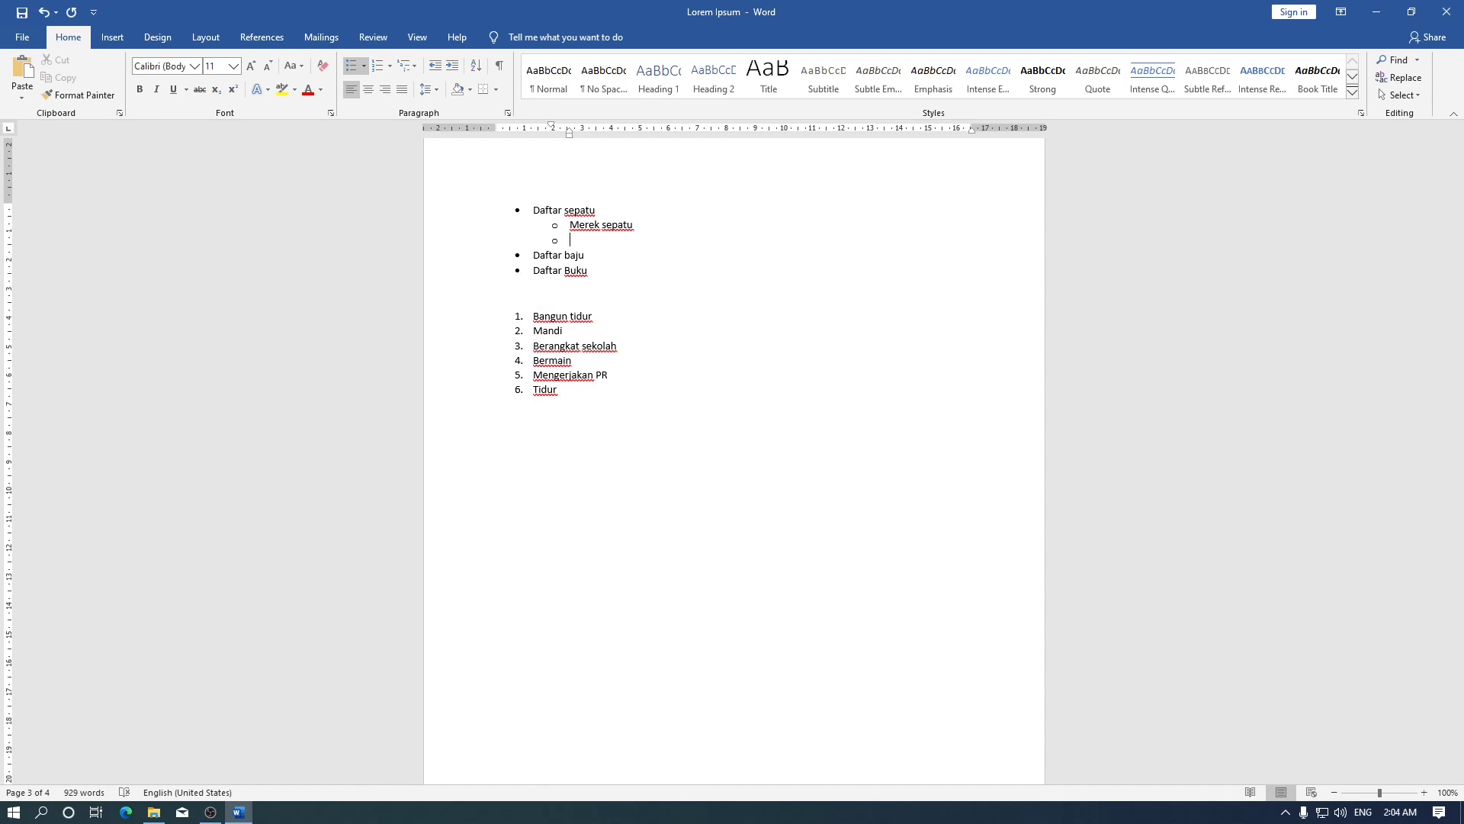
pyautogui.write('Merek sepatu B')
pyautogui.click(672, 229)
pyautogui.write('A')
pyautogui.press('Return')
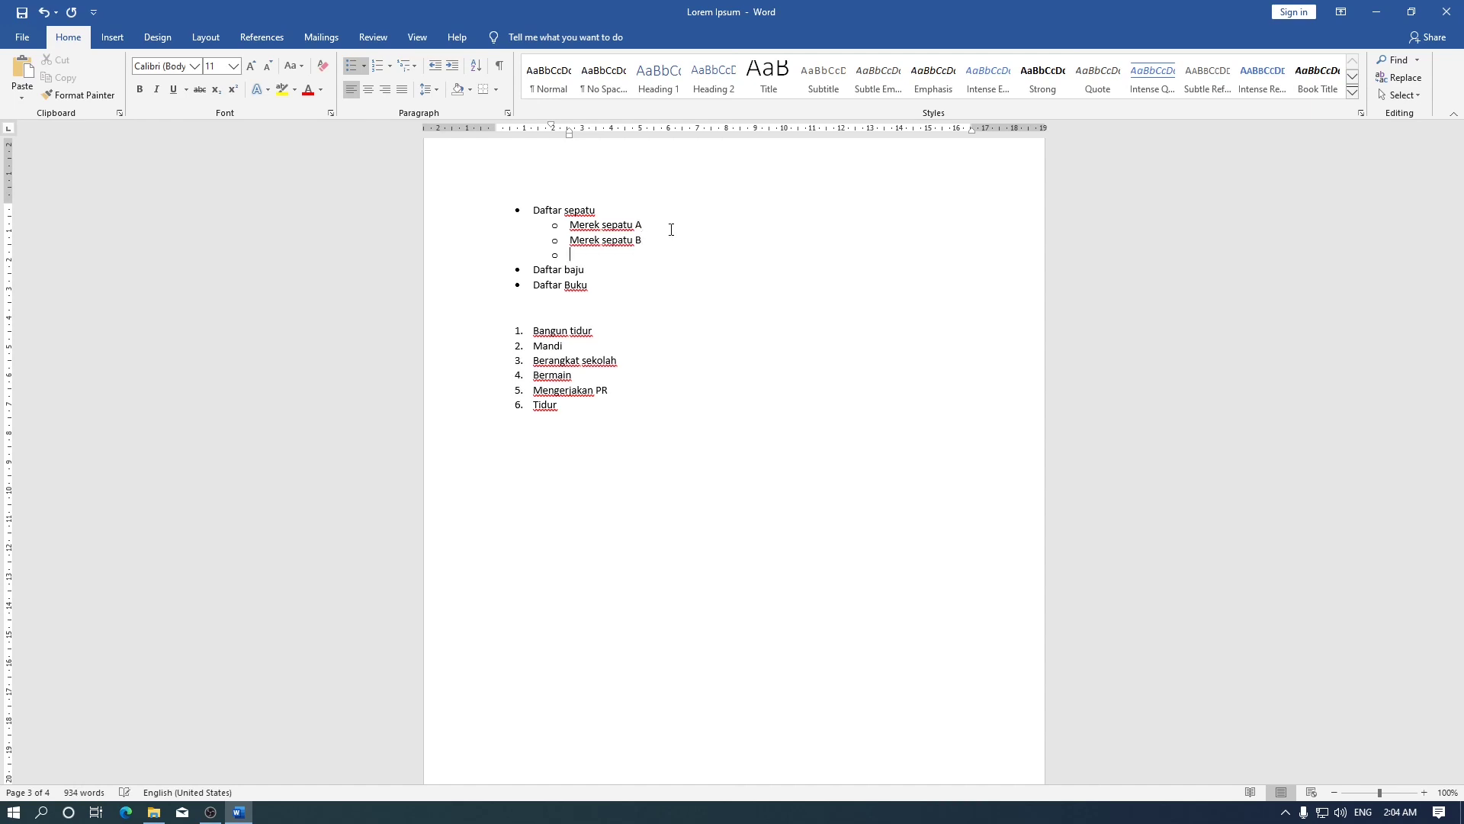
pyautogui.write('Merek sepatu C')
# Add third-level bullets "Model sepatu A", "Model sepatu B" and "Model Sepatu C" under "Merek sepatu A"
pyautogui.click(672, 228)
pyautogui.press('Return')
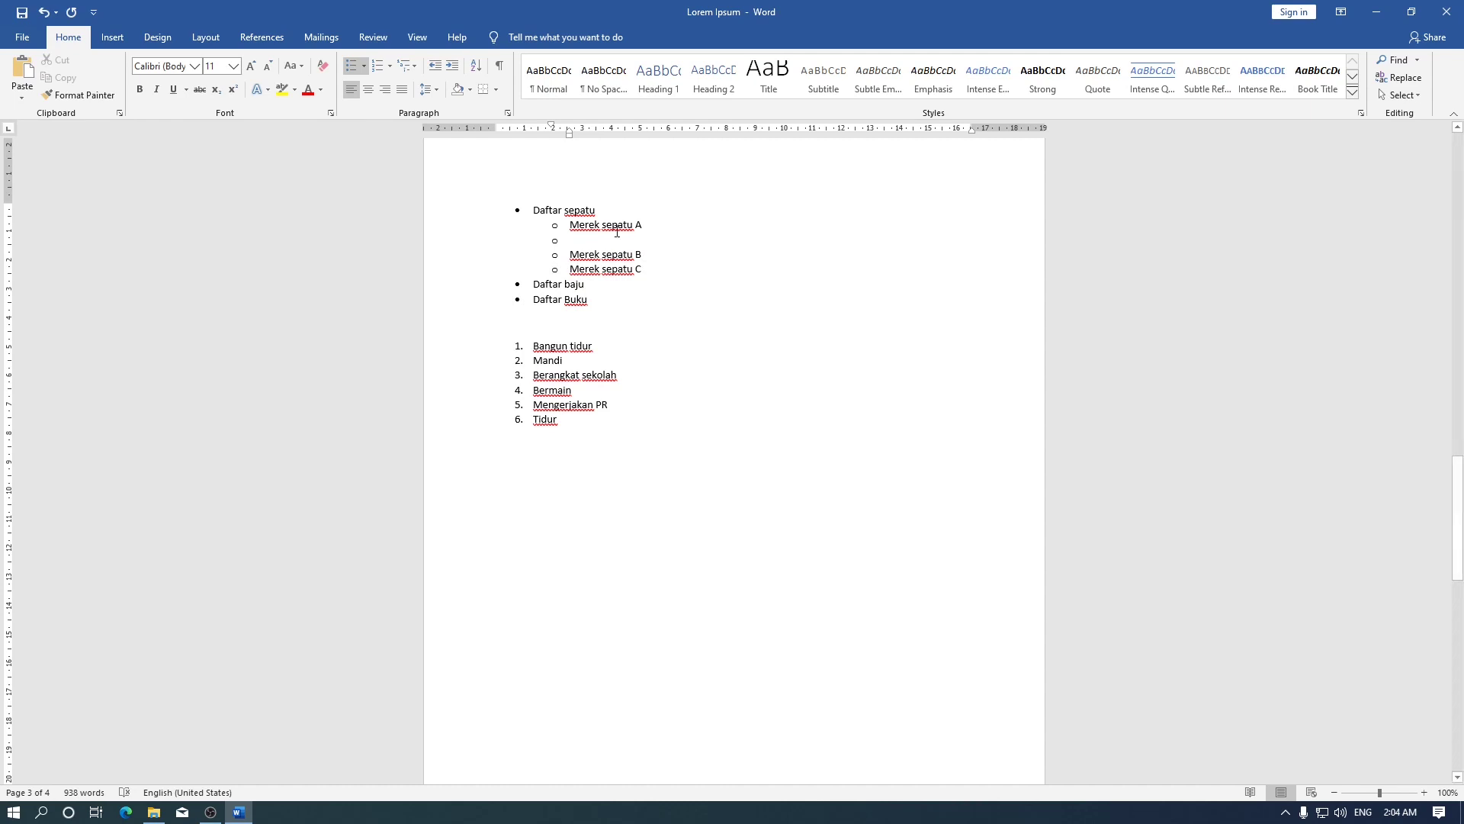
pyautogui.click(364, 66)
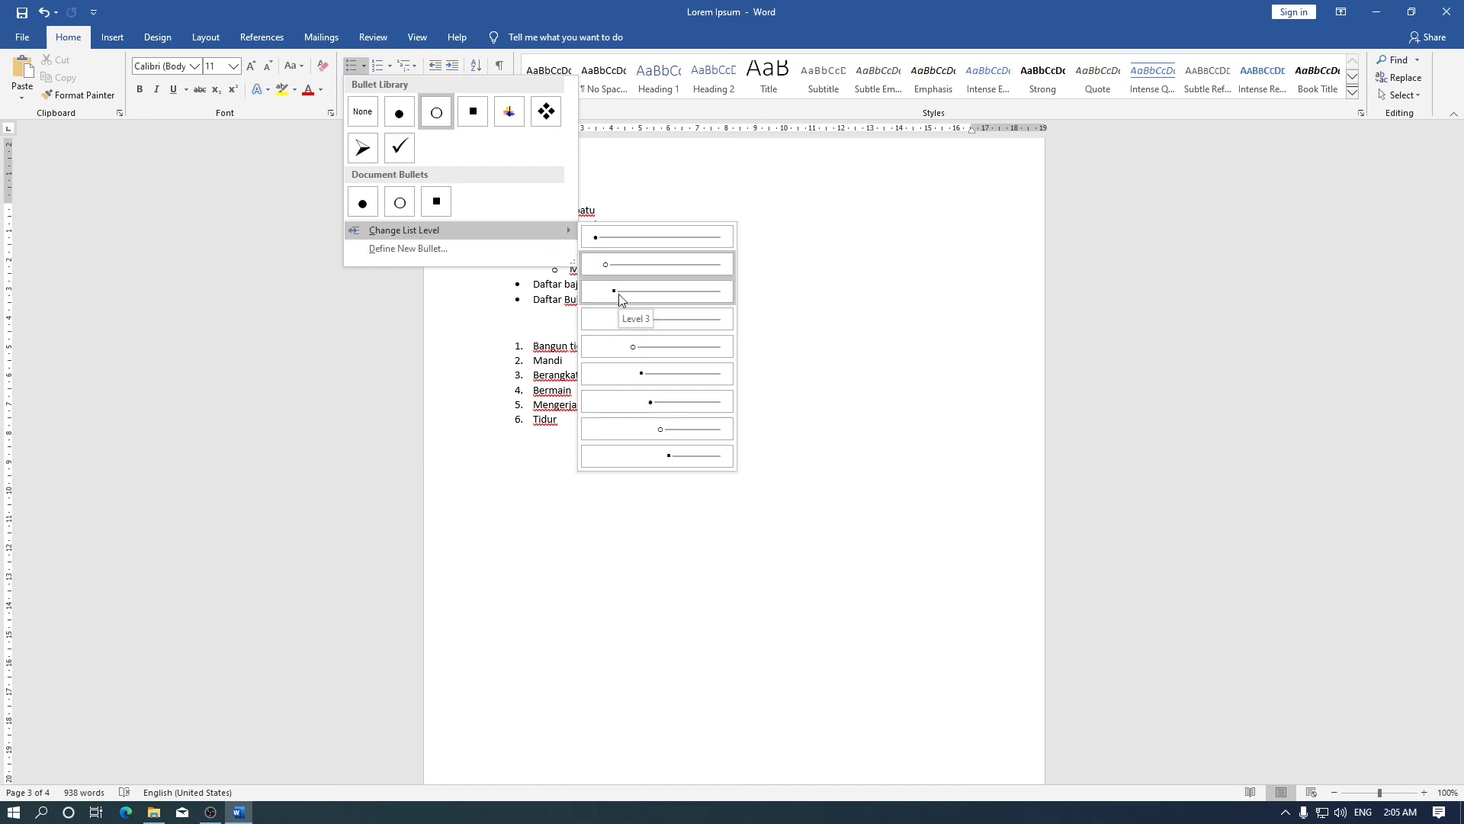
pyautogui.press('Escape')
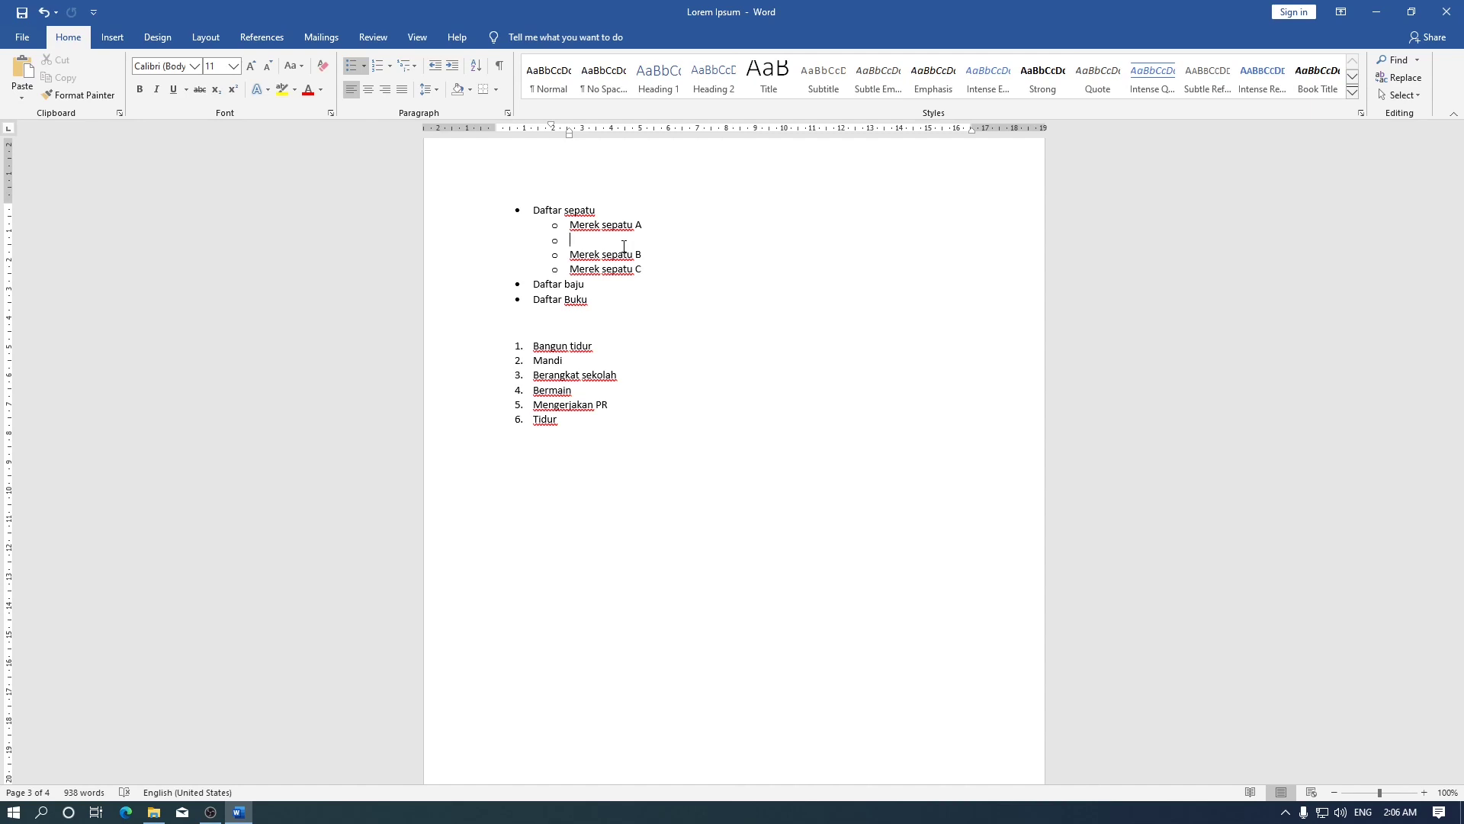
pyautogui.press('Tab')
pyautogui.write('Model sepatu A')
pyautogui.press('Return')
pyautogui.write('Model sepatu B')
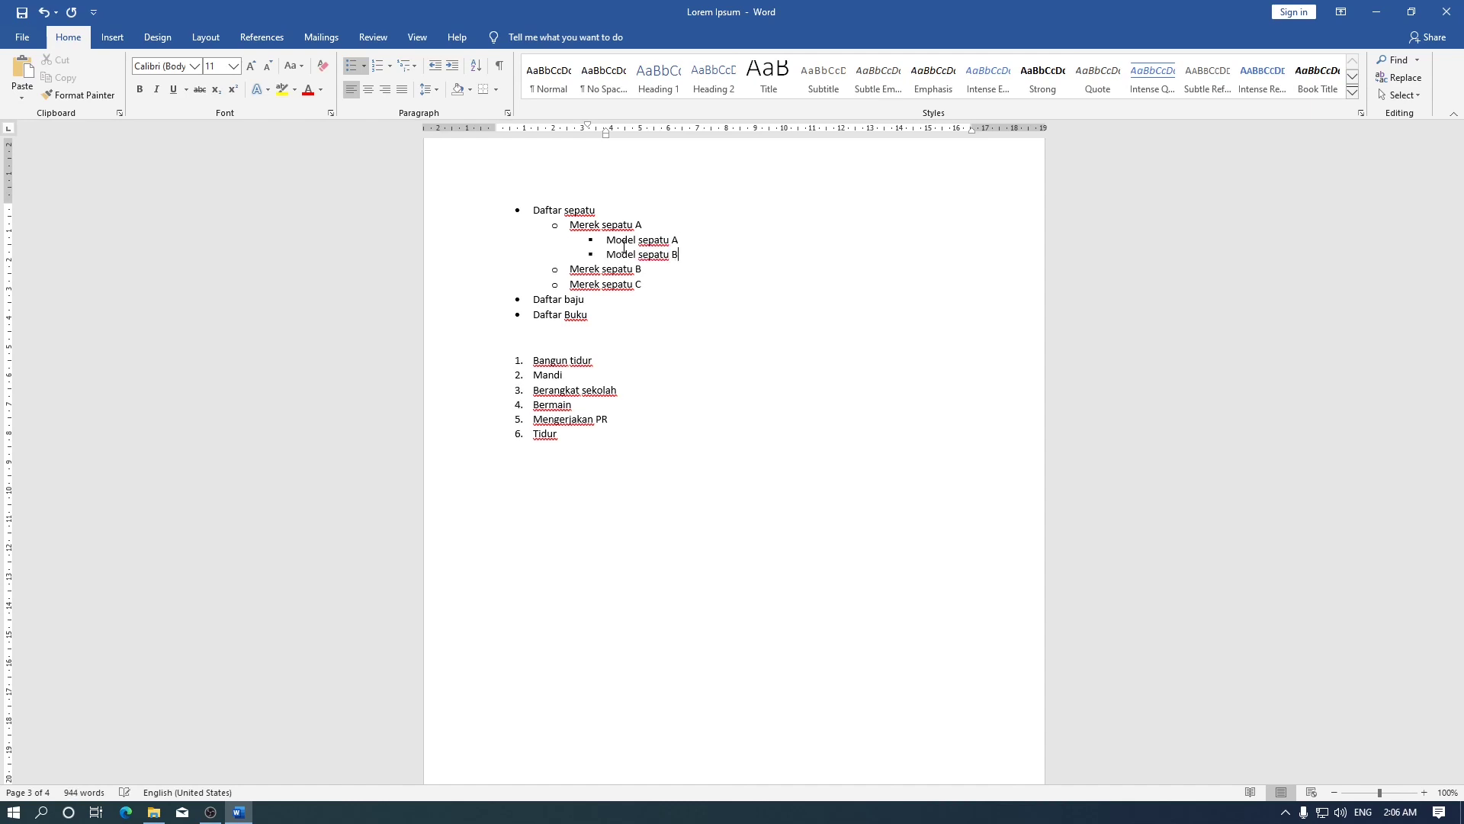
pyautogui.press('Return')
pyautogui.write('Model Sepatu C')
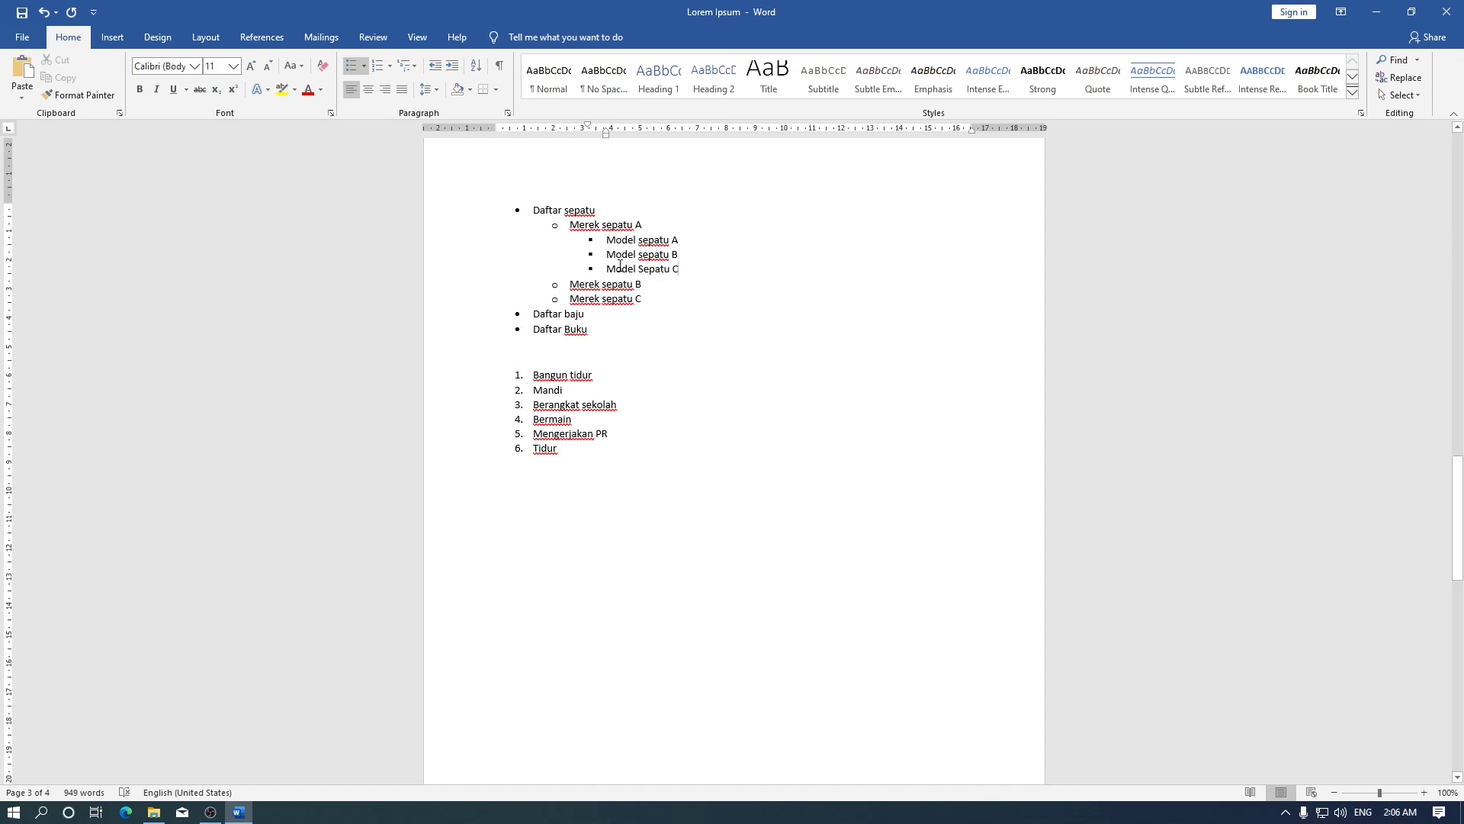
# Change the "Model Sepatu C" bullet to list level 9
pyautogui.click(364, 65)
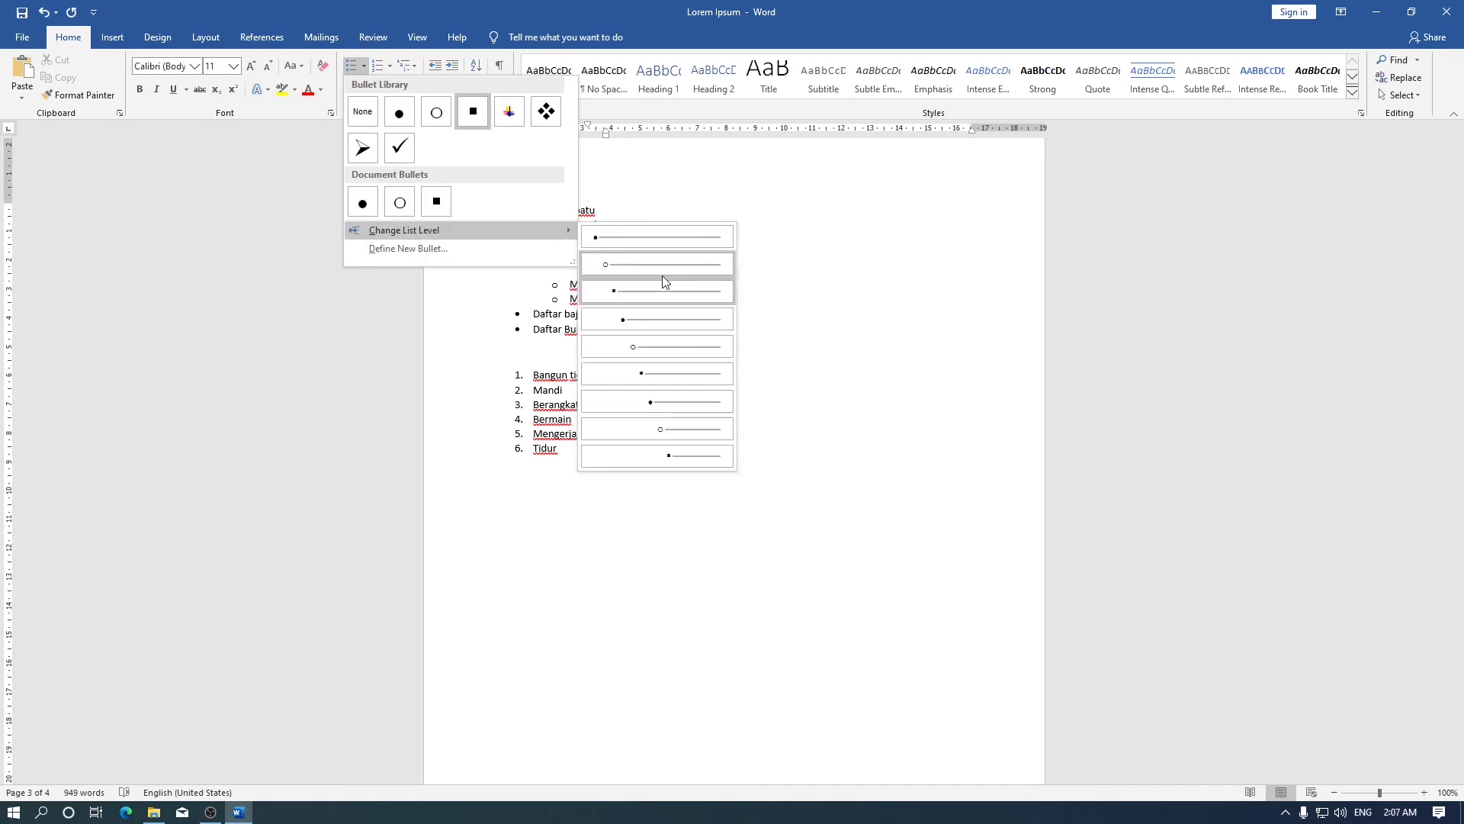
pyautogui.click(678, 456)
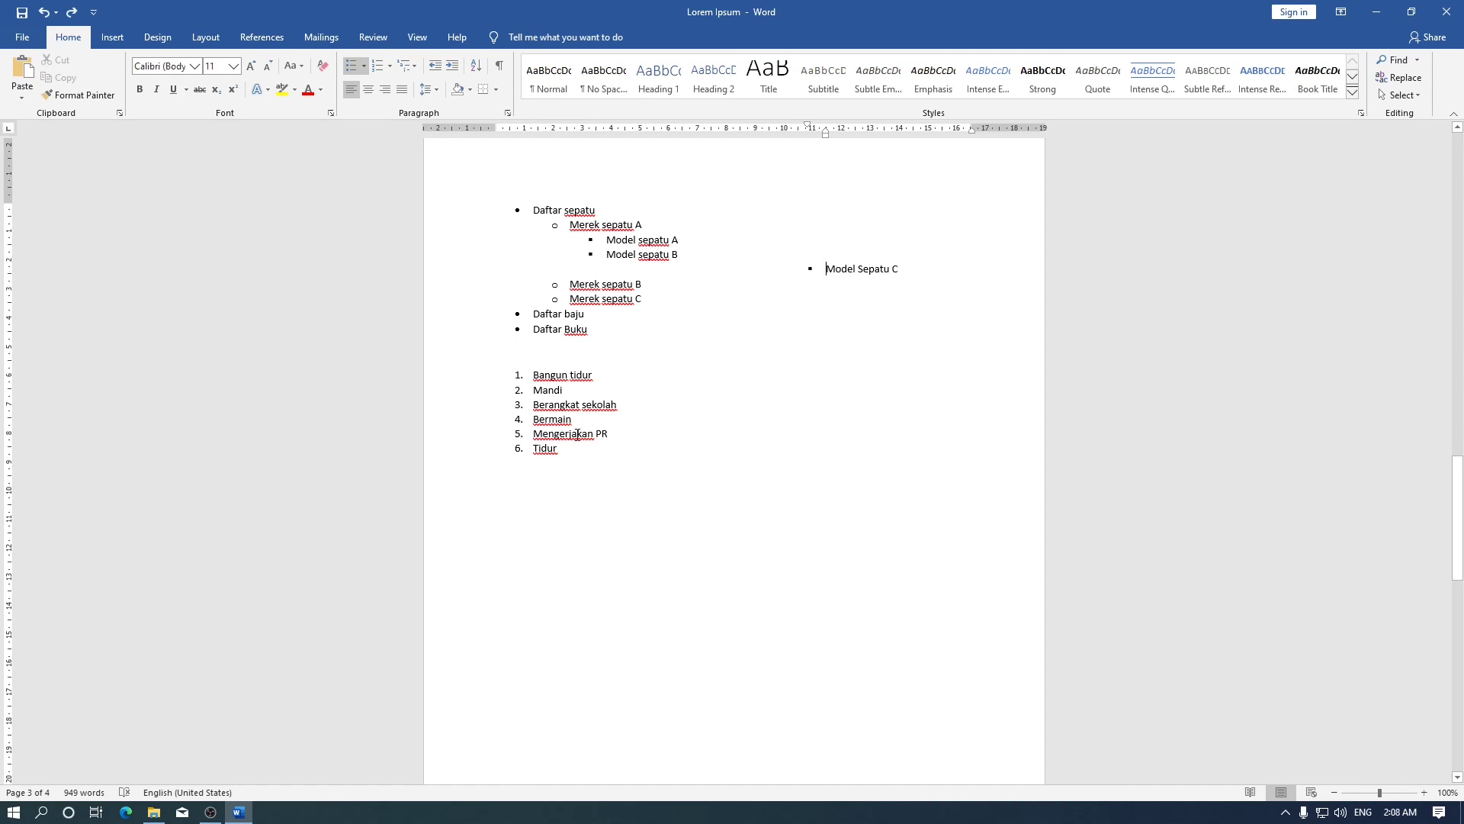
# Insert "Pagi" as a new first item above "Bangun tidur" in the numbered list
pyautogui.click(620, 379)
pyautogui.click(568, 365)
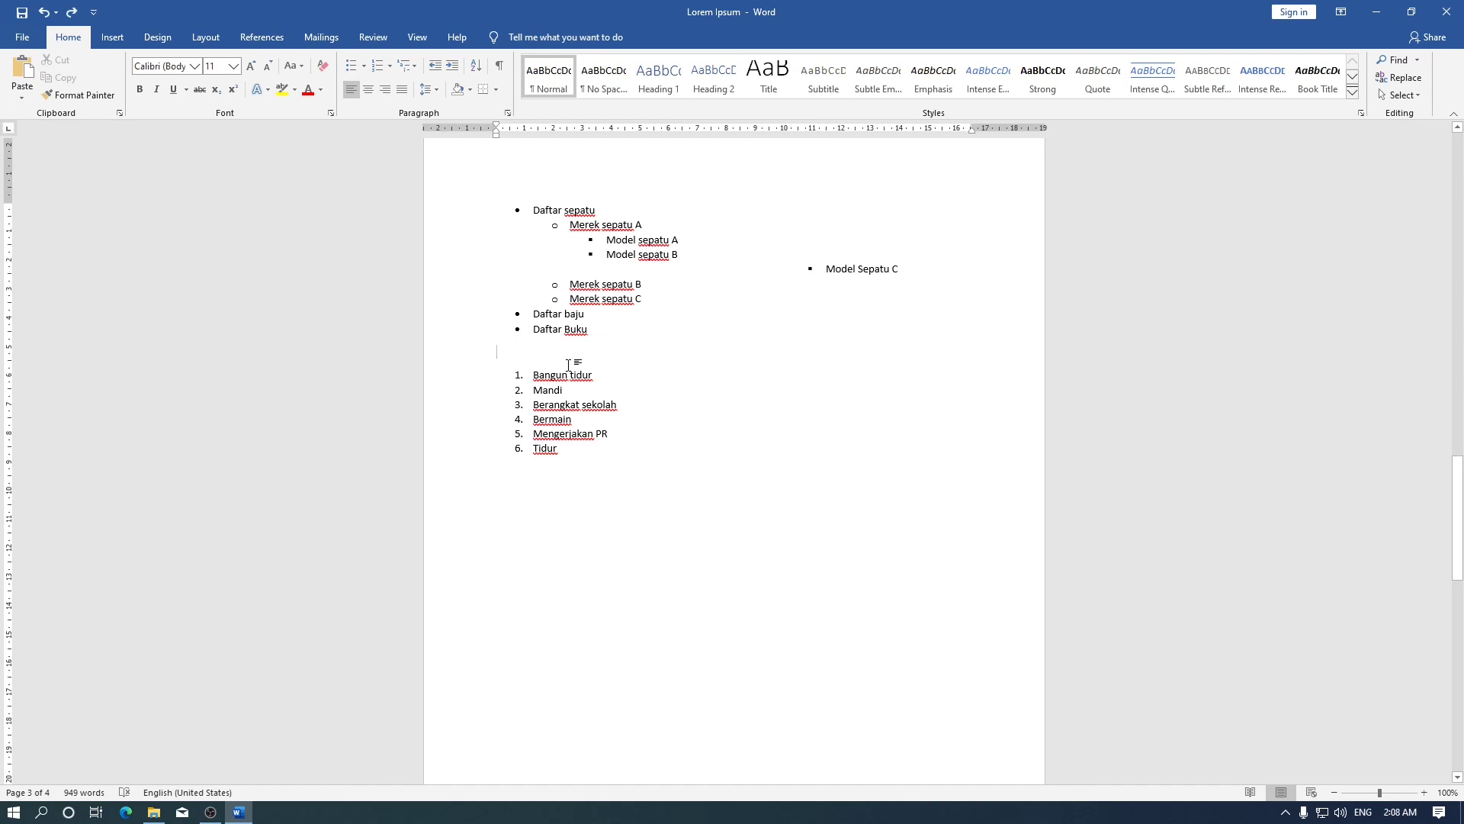
pyautogui.press('Down')
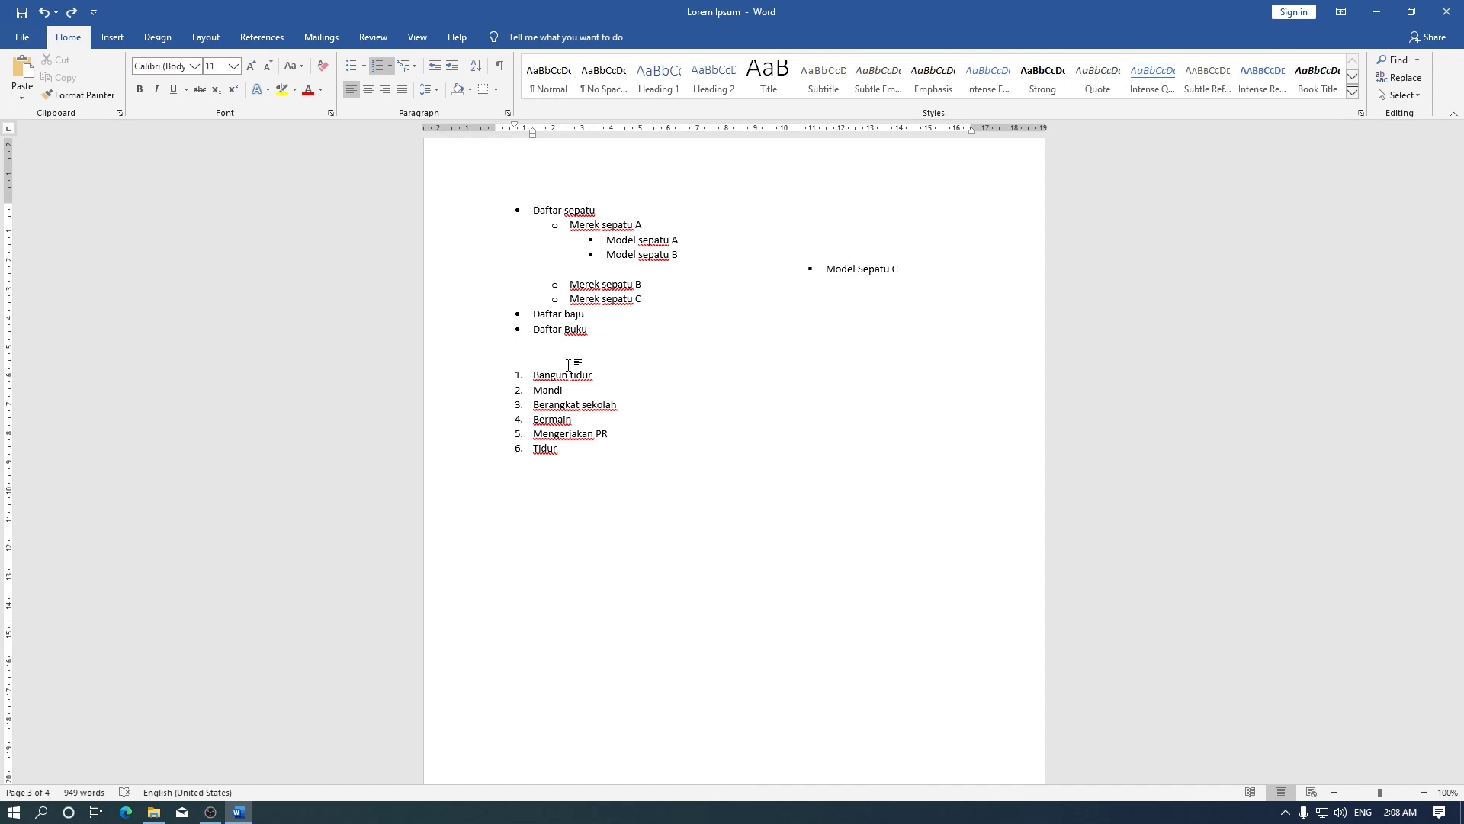
pyautogui.press('Return')
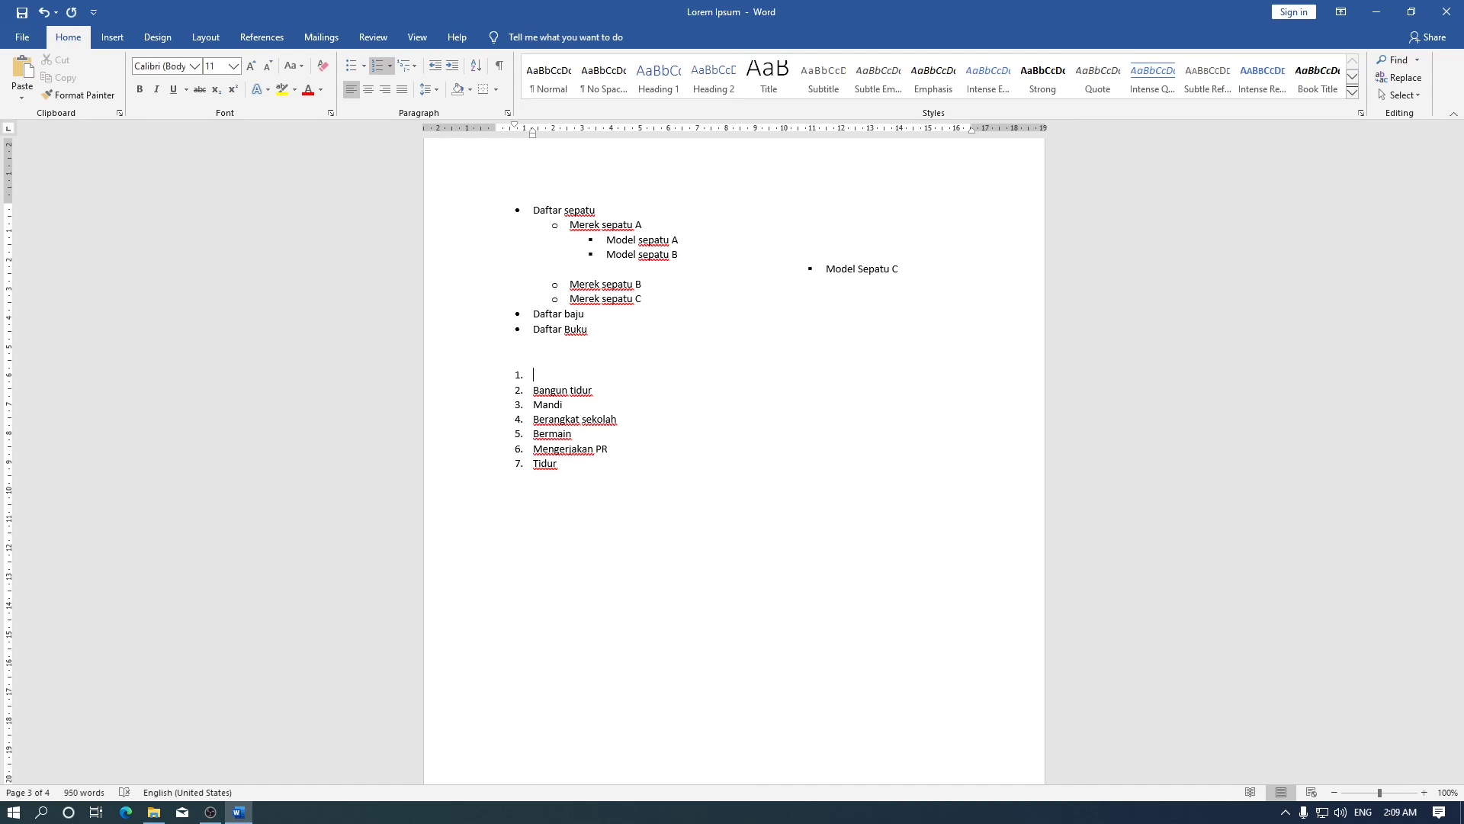
pyautogui.write('Pagi')
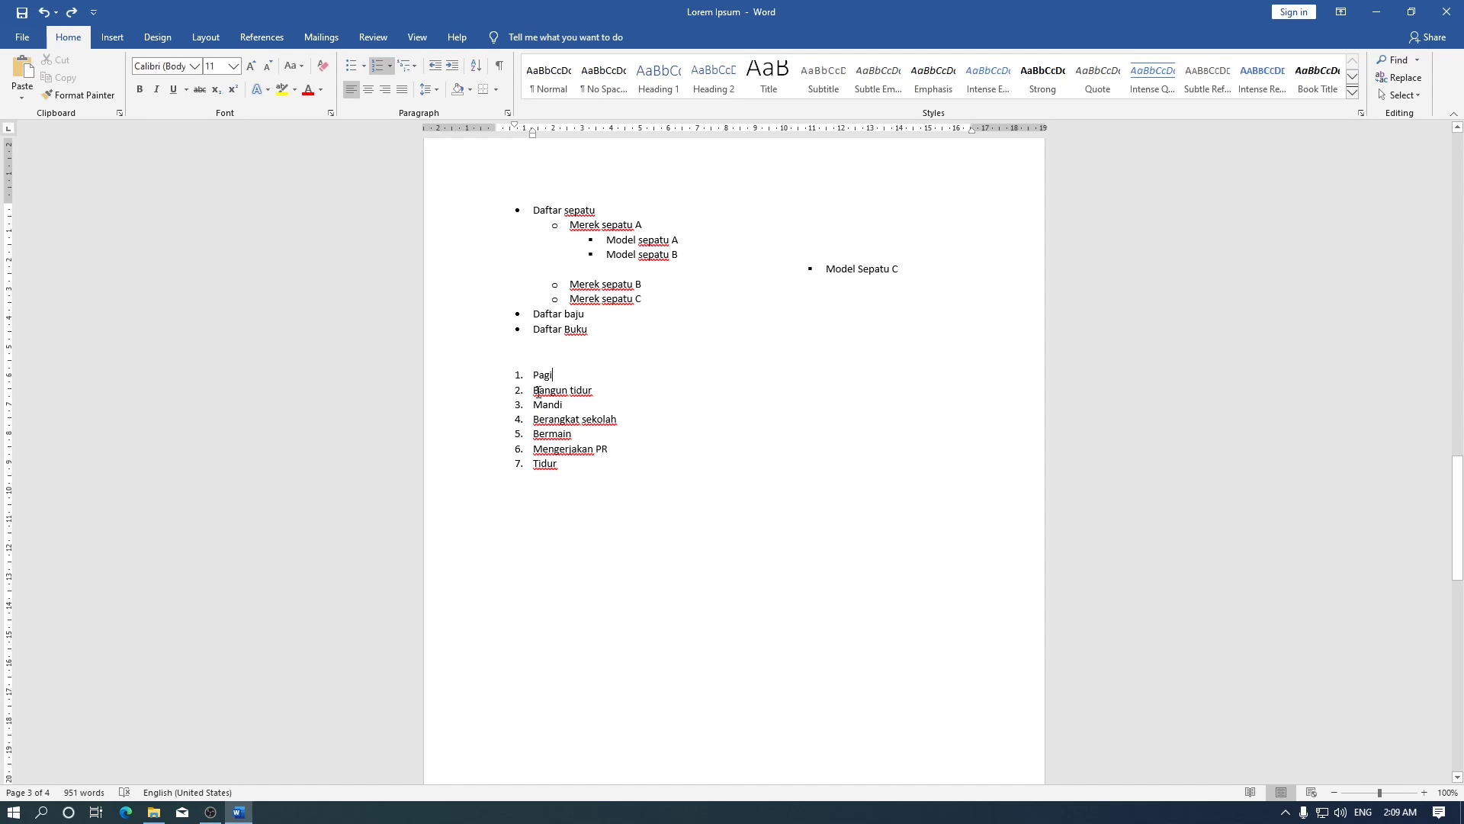
# Change the "Bangun tidur", "Mandi" and "Berangkat sekolah" items to the second list level, lettered a. to c
pyautogui.moveTo(537, 392); pyautogui.dragTo(621, 422)
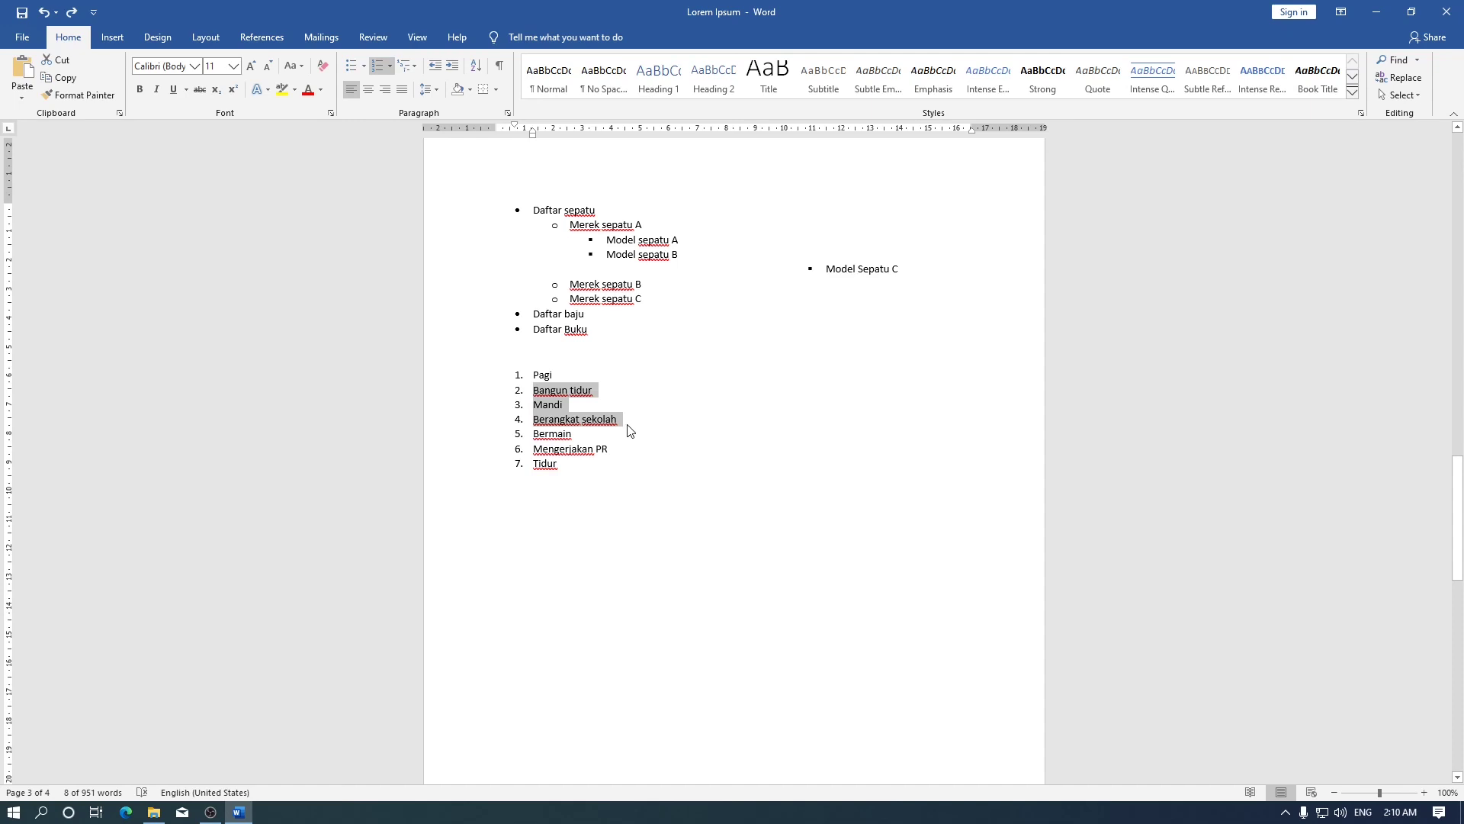
pyautogui.click(391, 70)
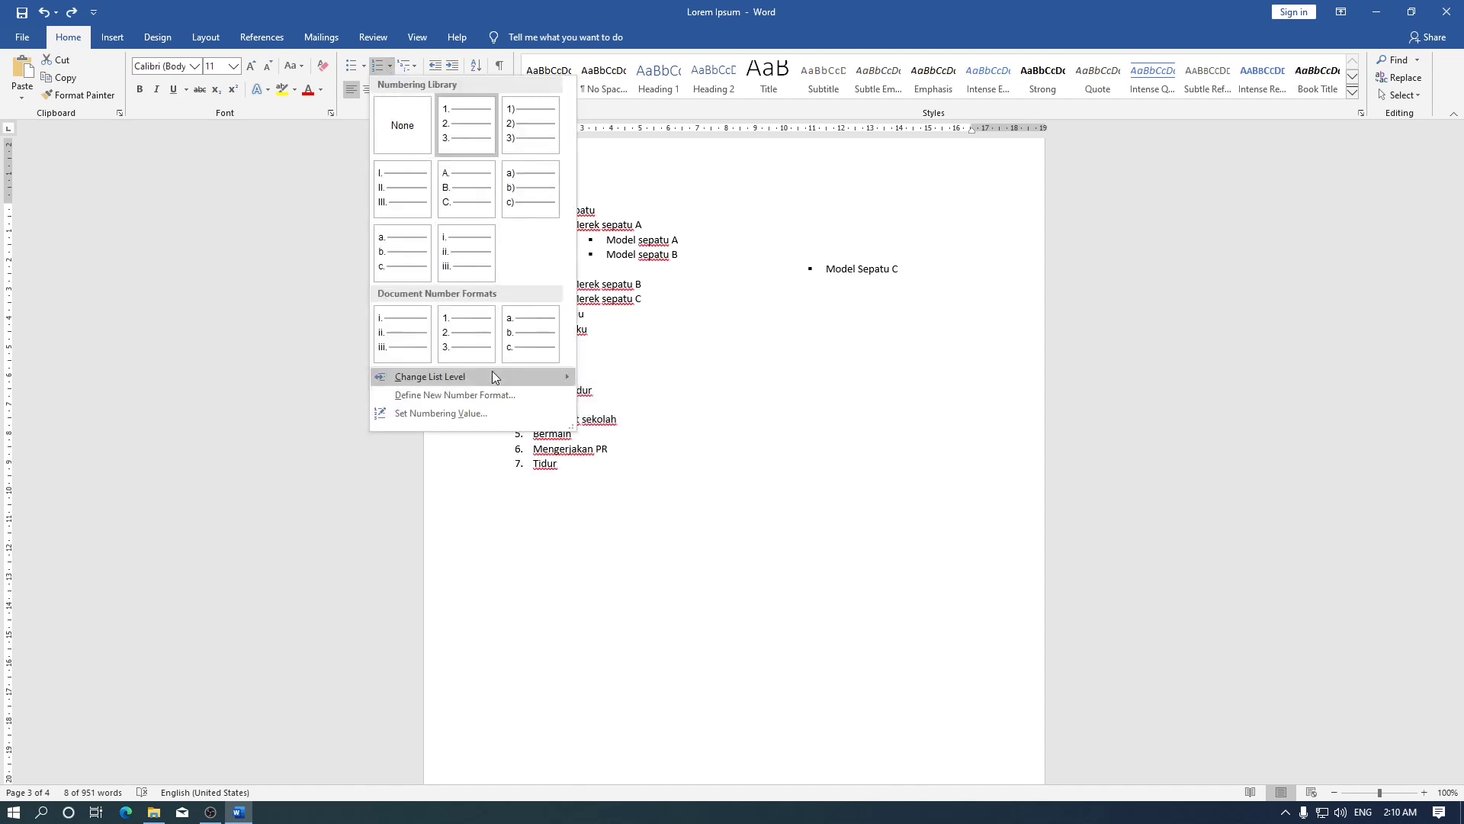
pyautogui.moveTo(492, 373)
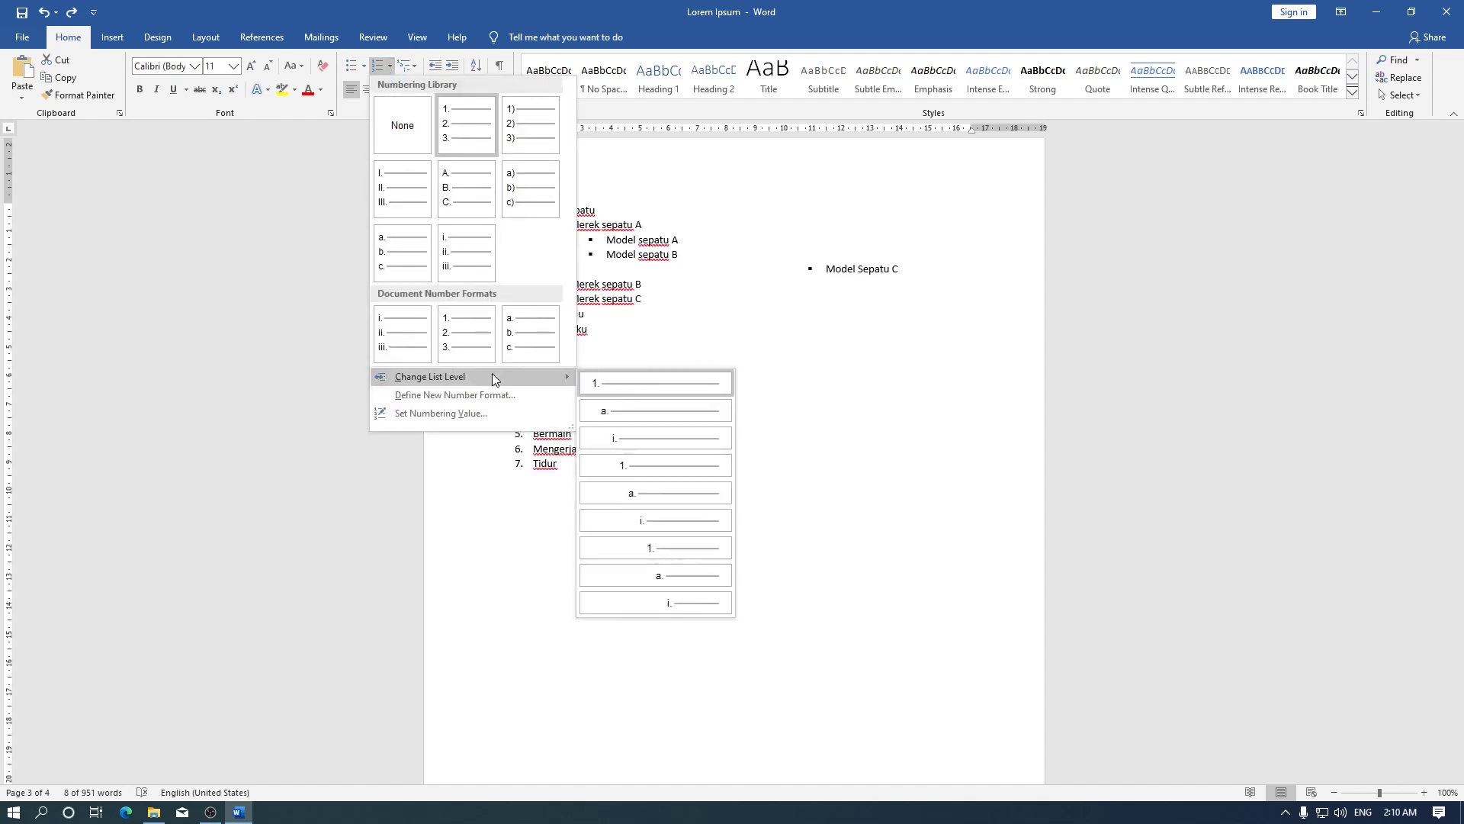
pyautogui.click(688, 420)
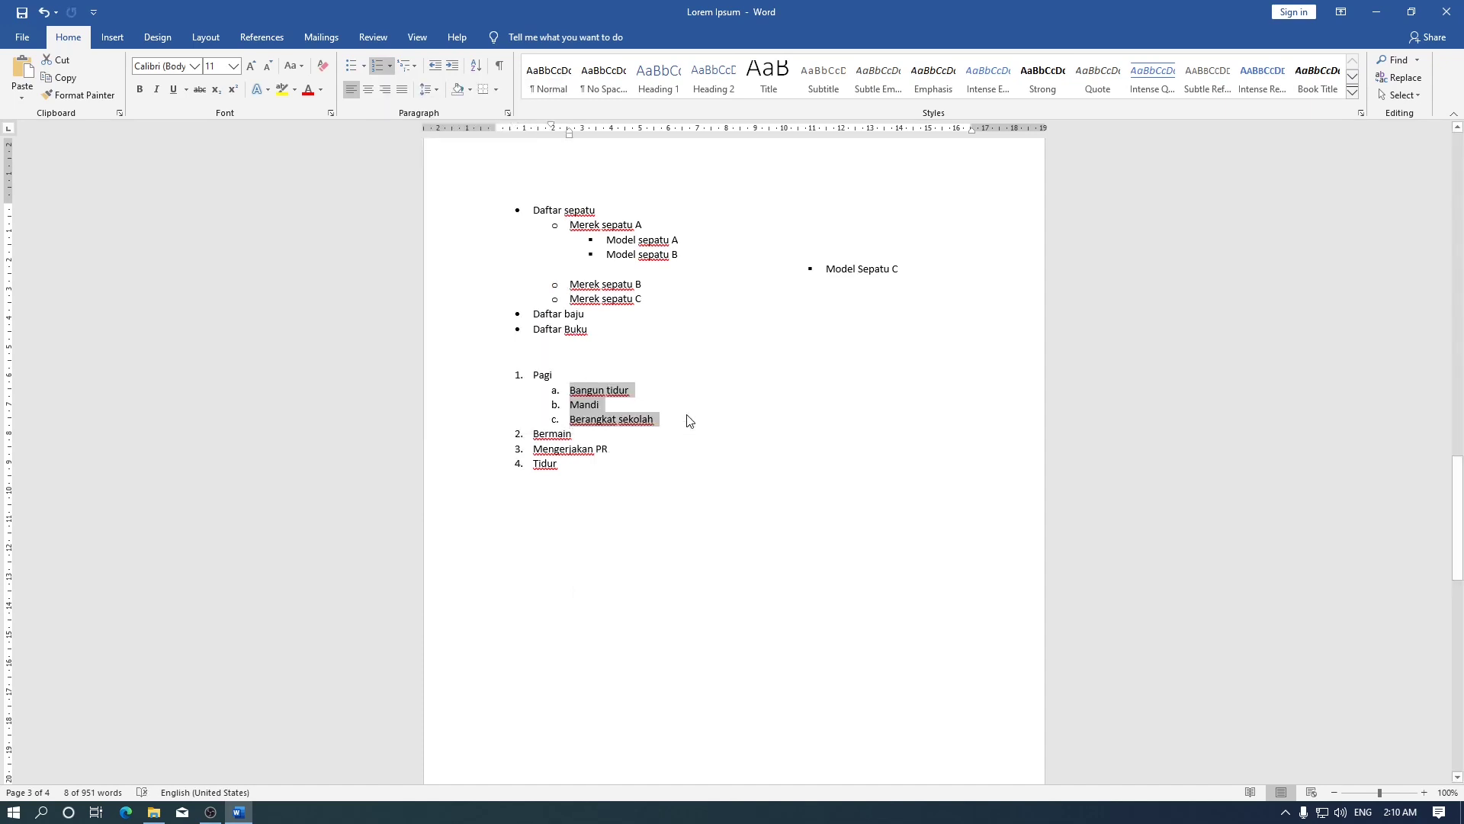
# Add first-level numbered items "Sore" above "Bermain" and "Malam" below it
pyautogui.click(687, 420)
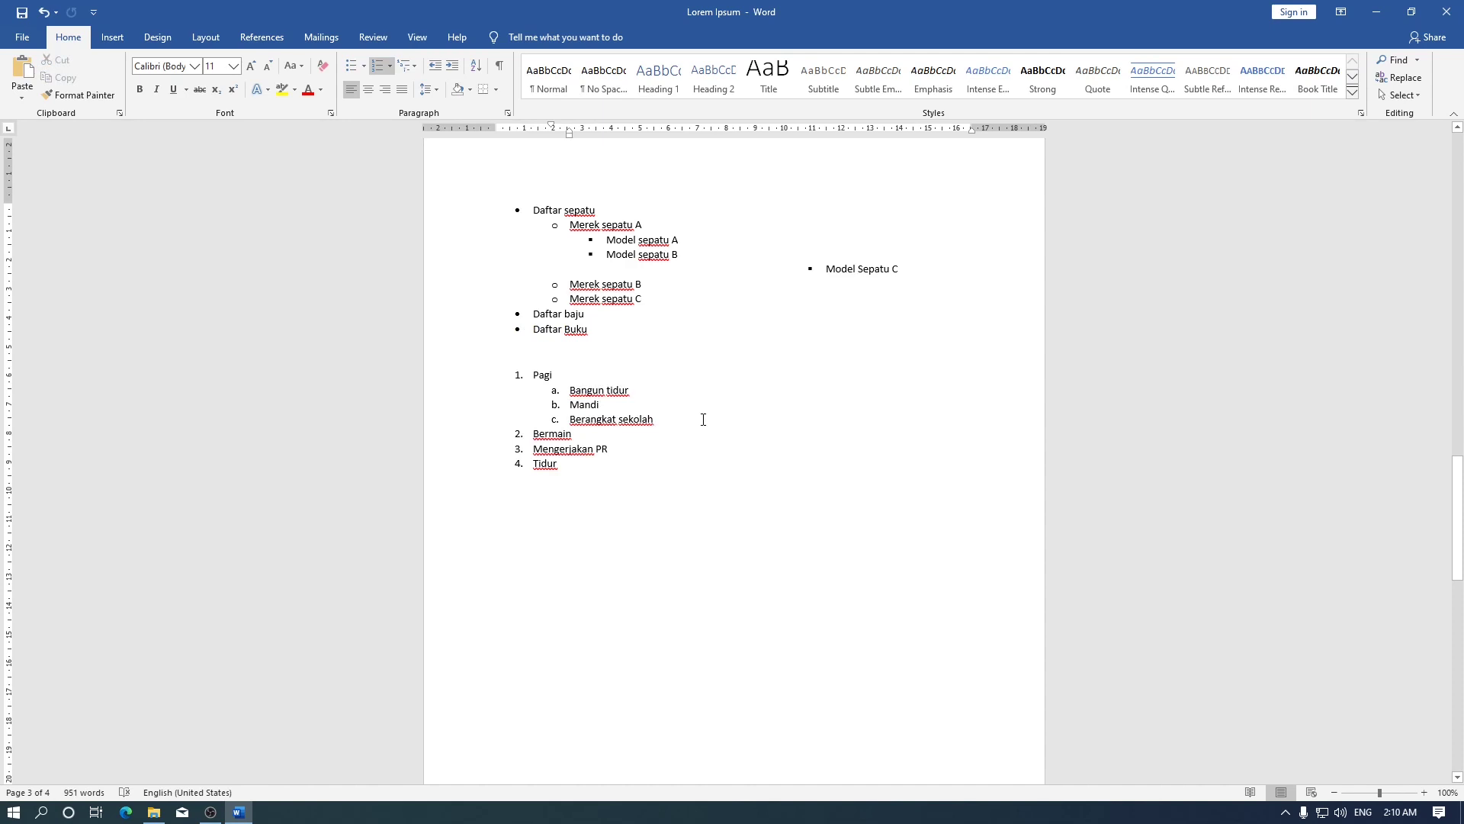
pyautogui.press('Return')
pyautogui.press('Return')
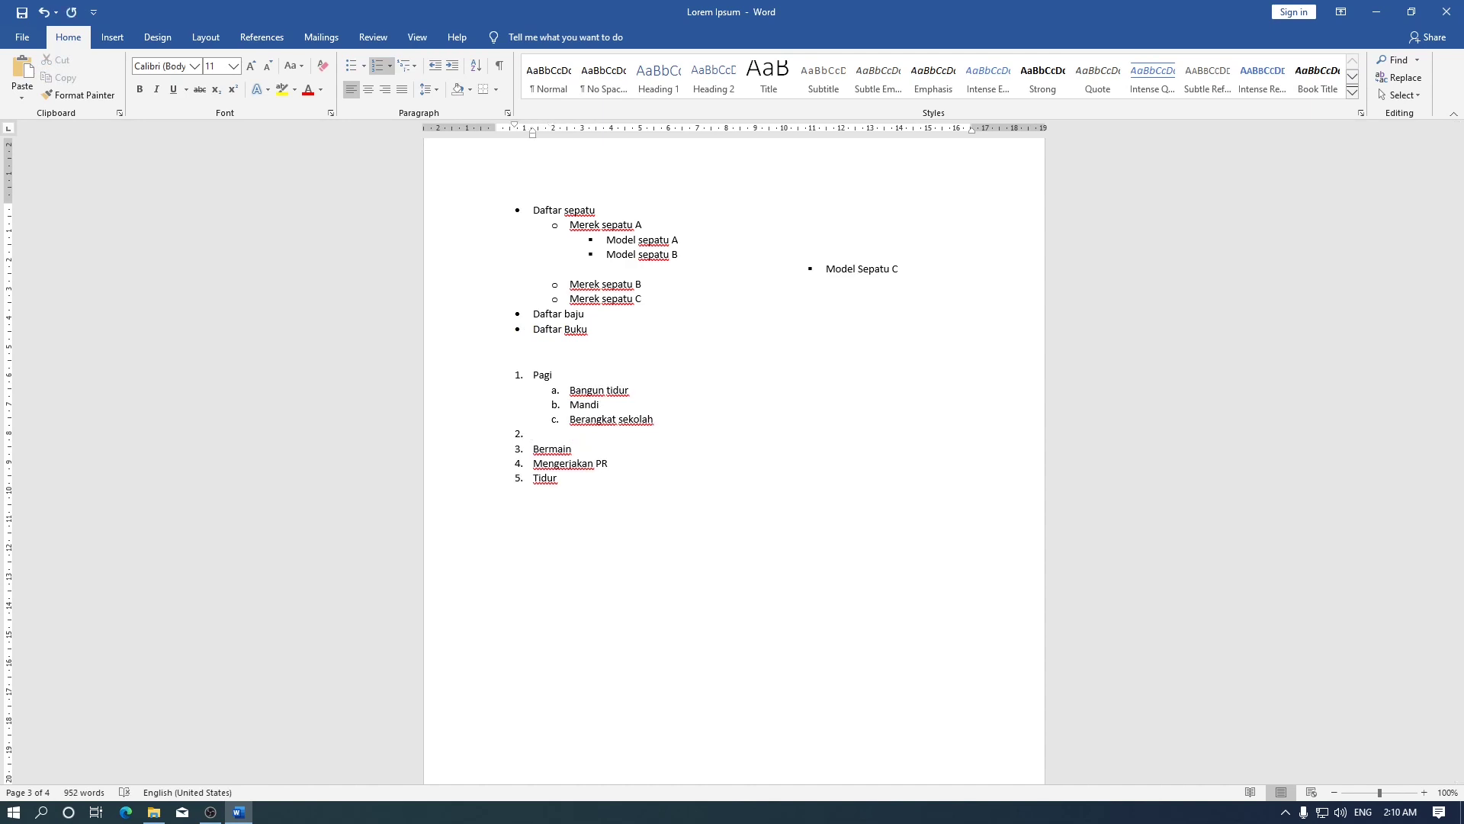
pyautogui.write('Sore')
pyautogui.click(601, 450)
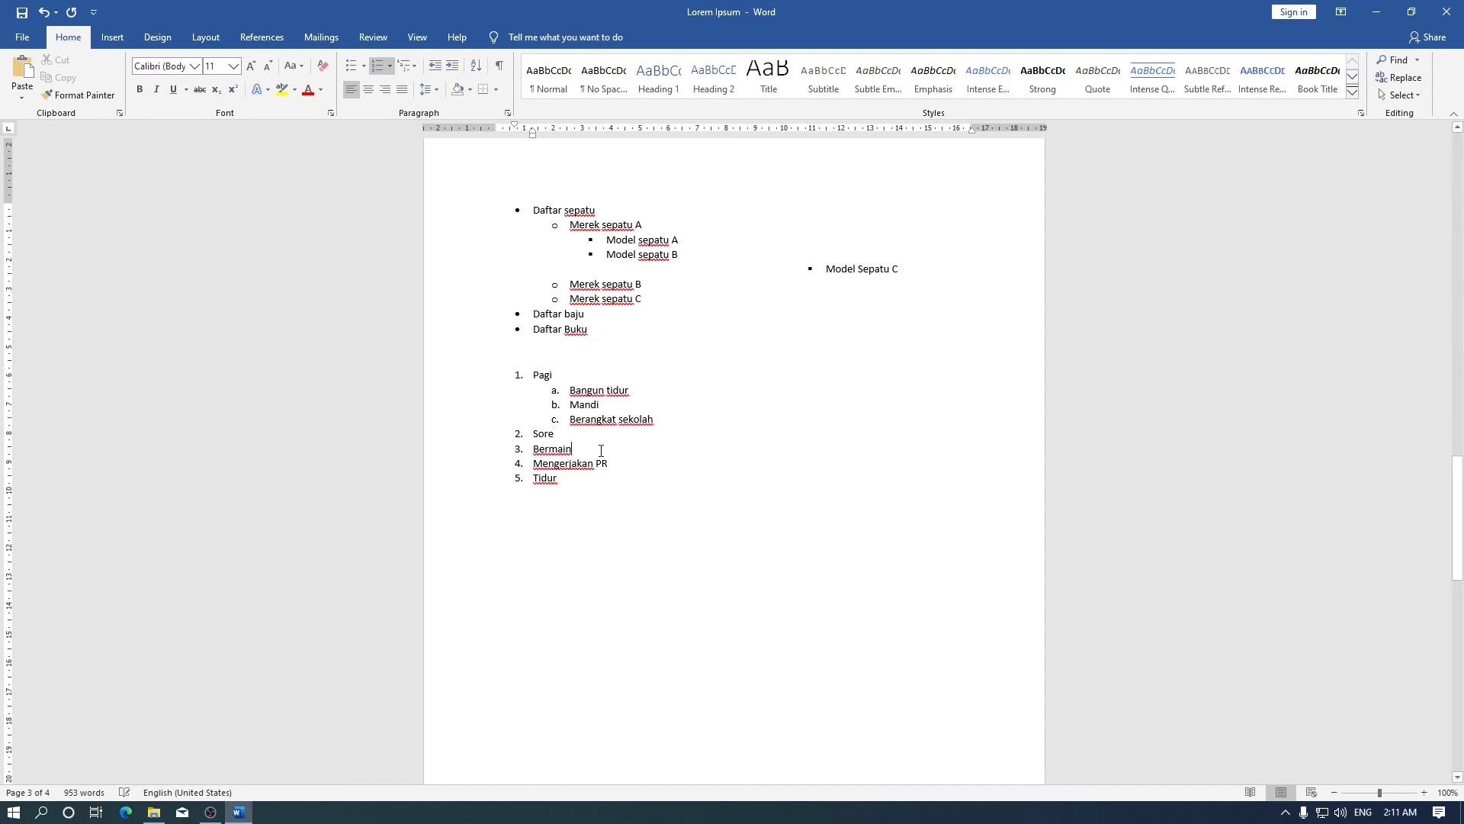
pyautogui.press('Return')
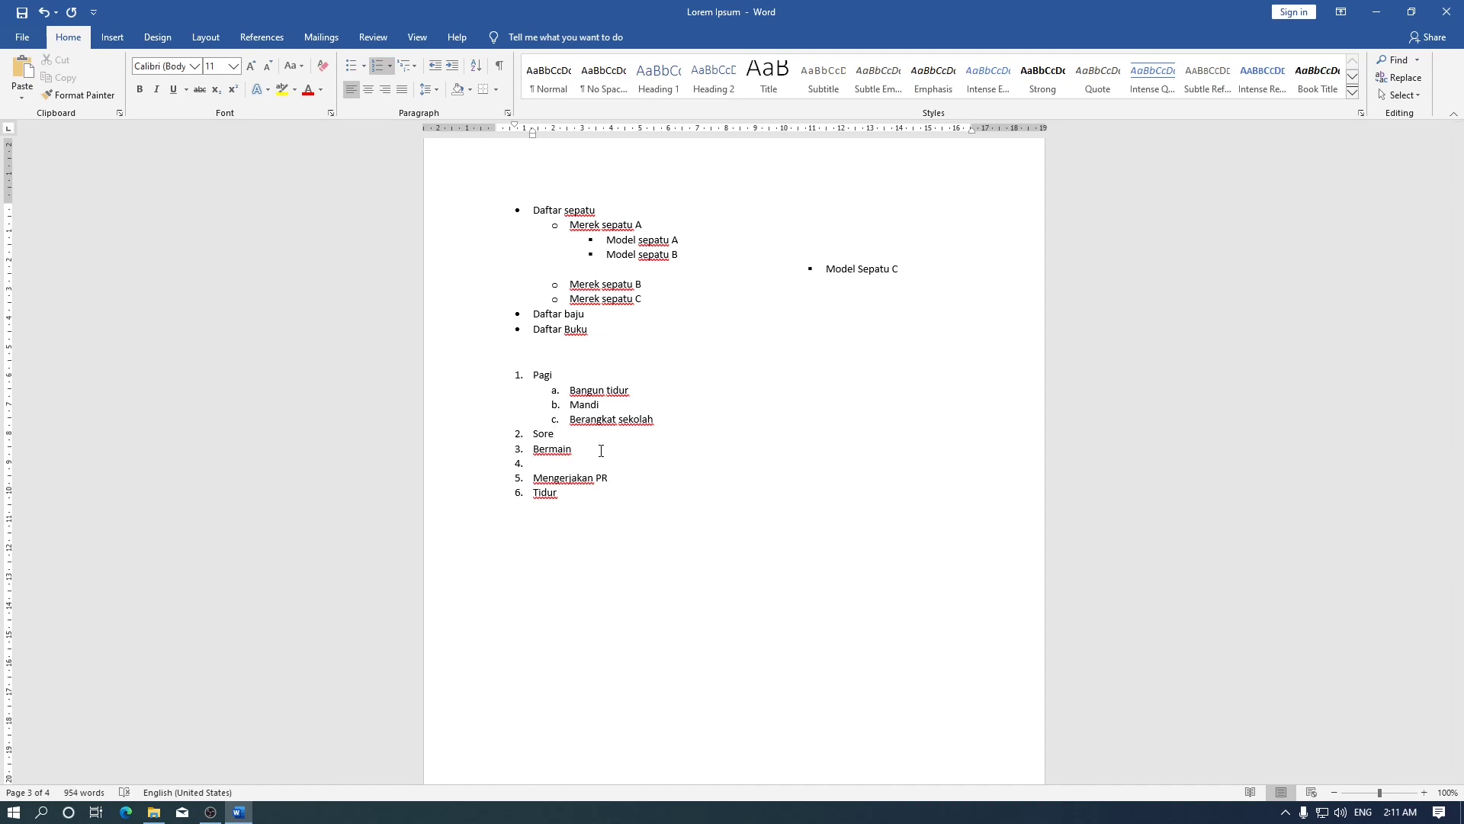
pyautogui.write('Malam')
pyautogui.click(391, 67)
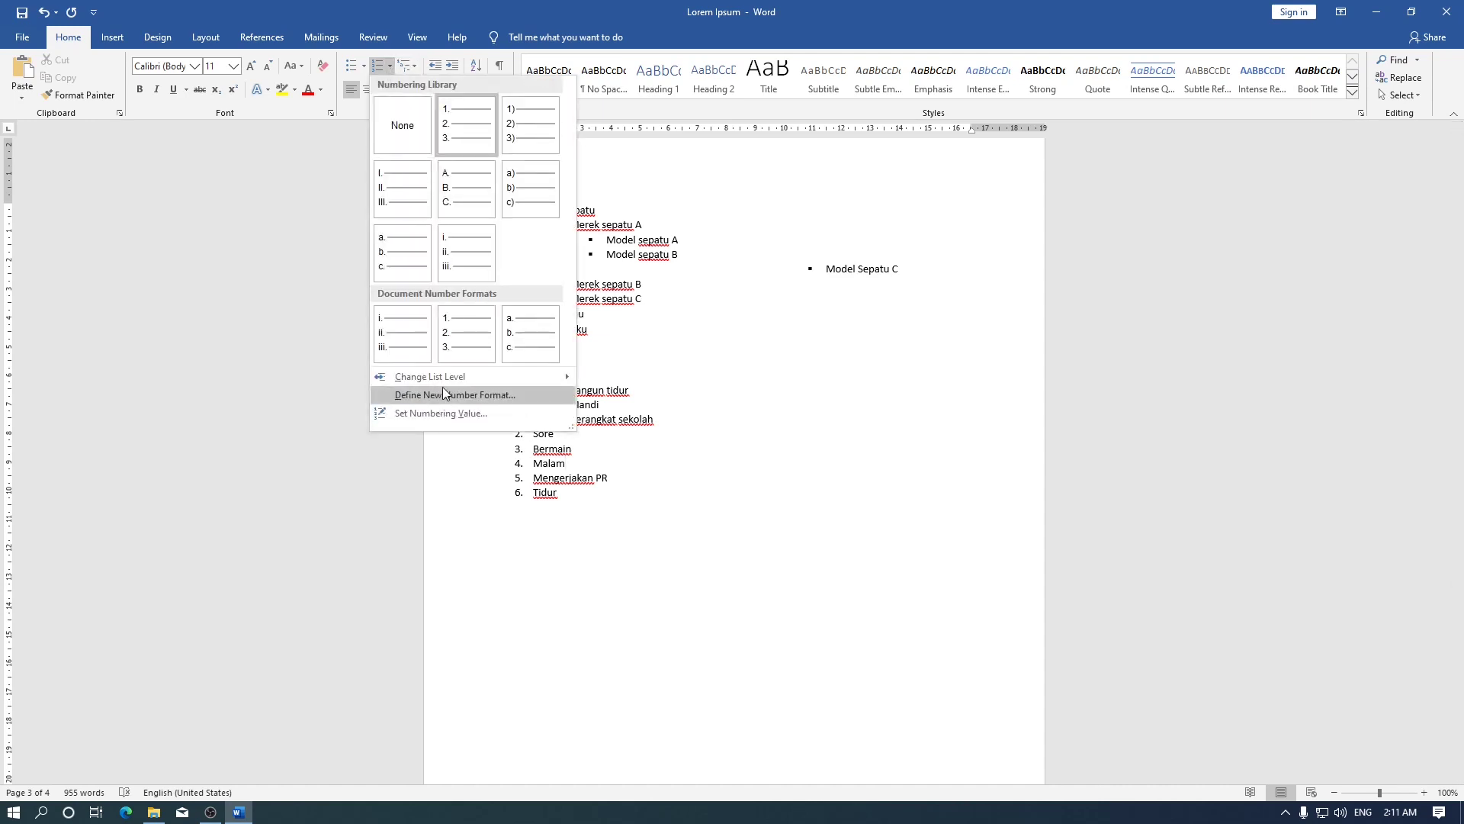
pyautogui.moveTo(511, 380)
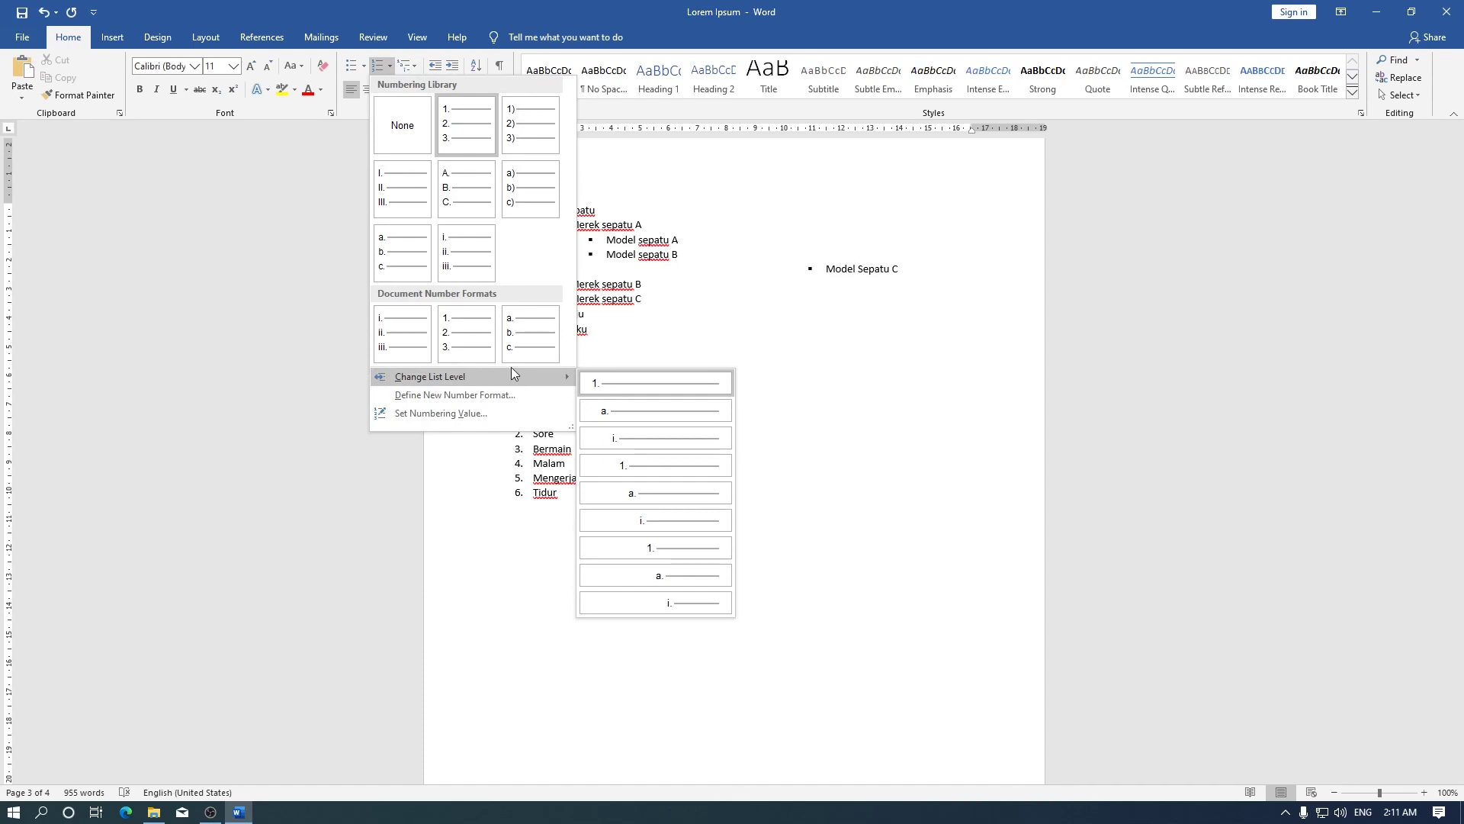
pyautogui.press('Escape')
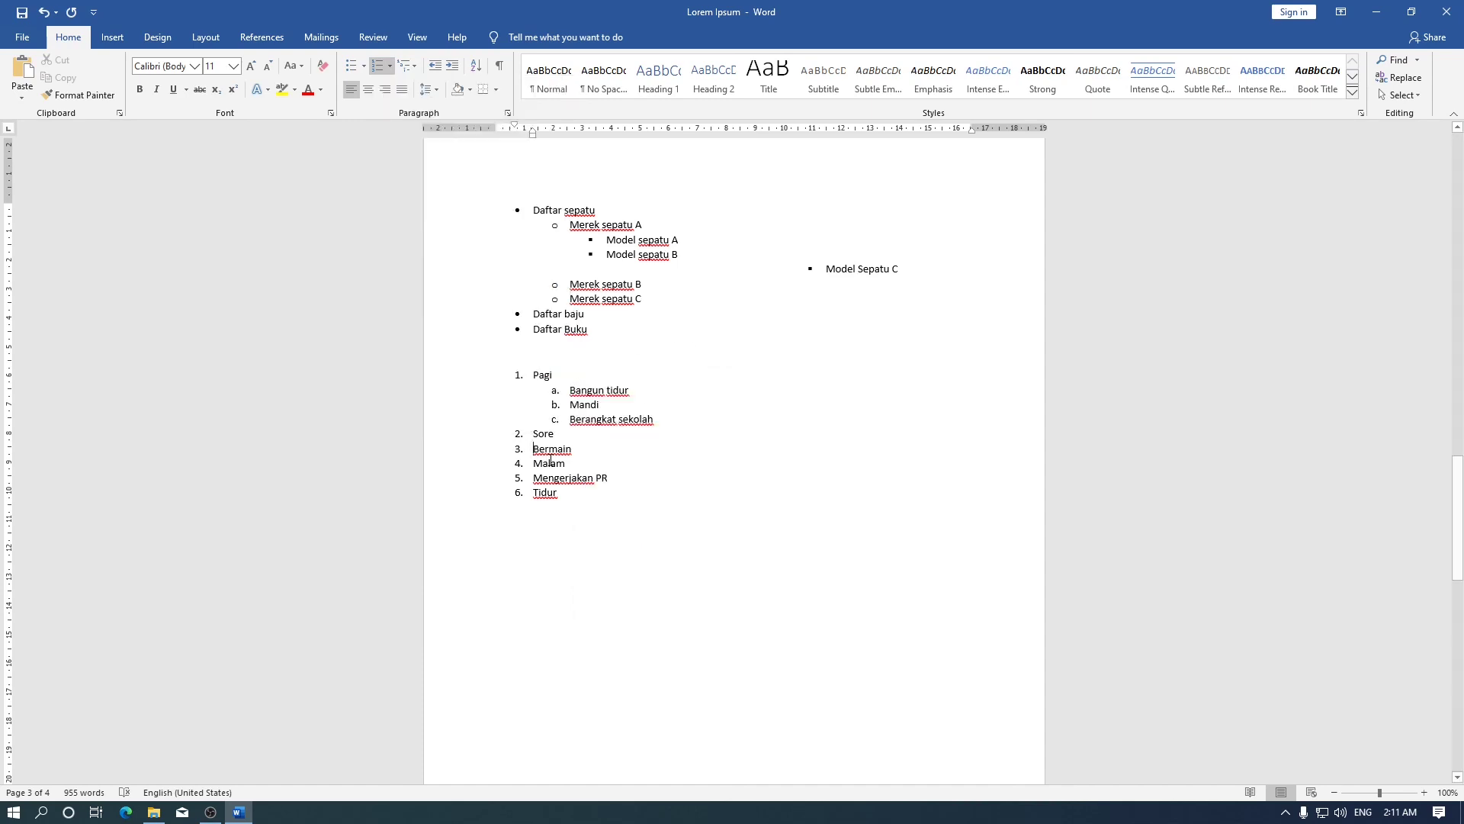
# Demote "Bermain" under "Sore", and "Mengerjakan PR" and "Tidur" under "Malam", to the second list level
pyautogui.press('Tab')
pyautogui.moveTo(533, 482); pyautogui.dragTo(595, 495)
pyautogui.press('Tab')
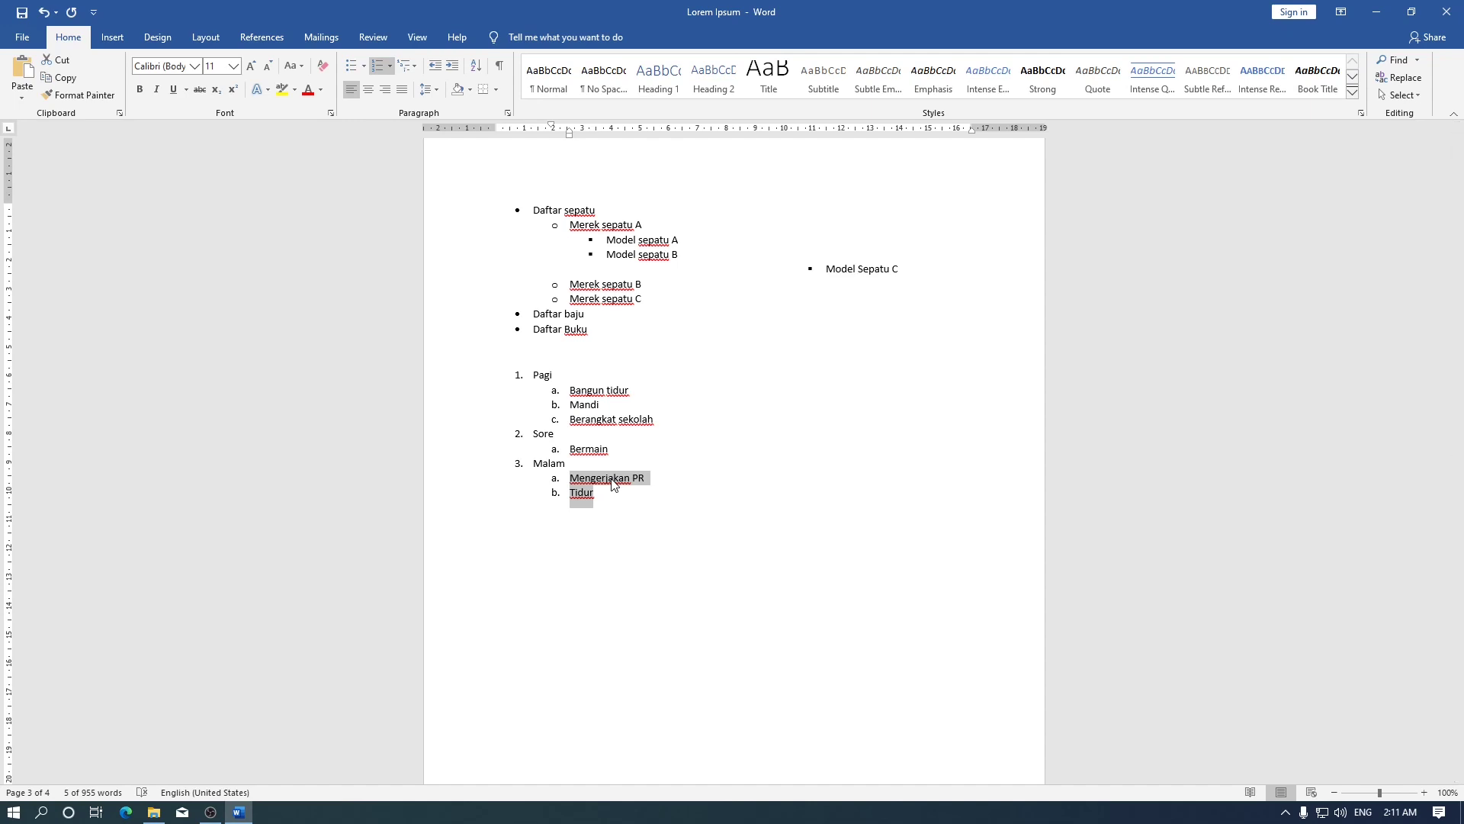
# Try list level 9 on the "Mengerjakan PR" and "Tidur" items and undo the change
pyautogui.click(389, 67)
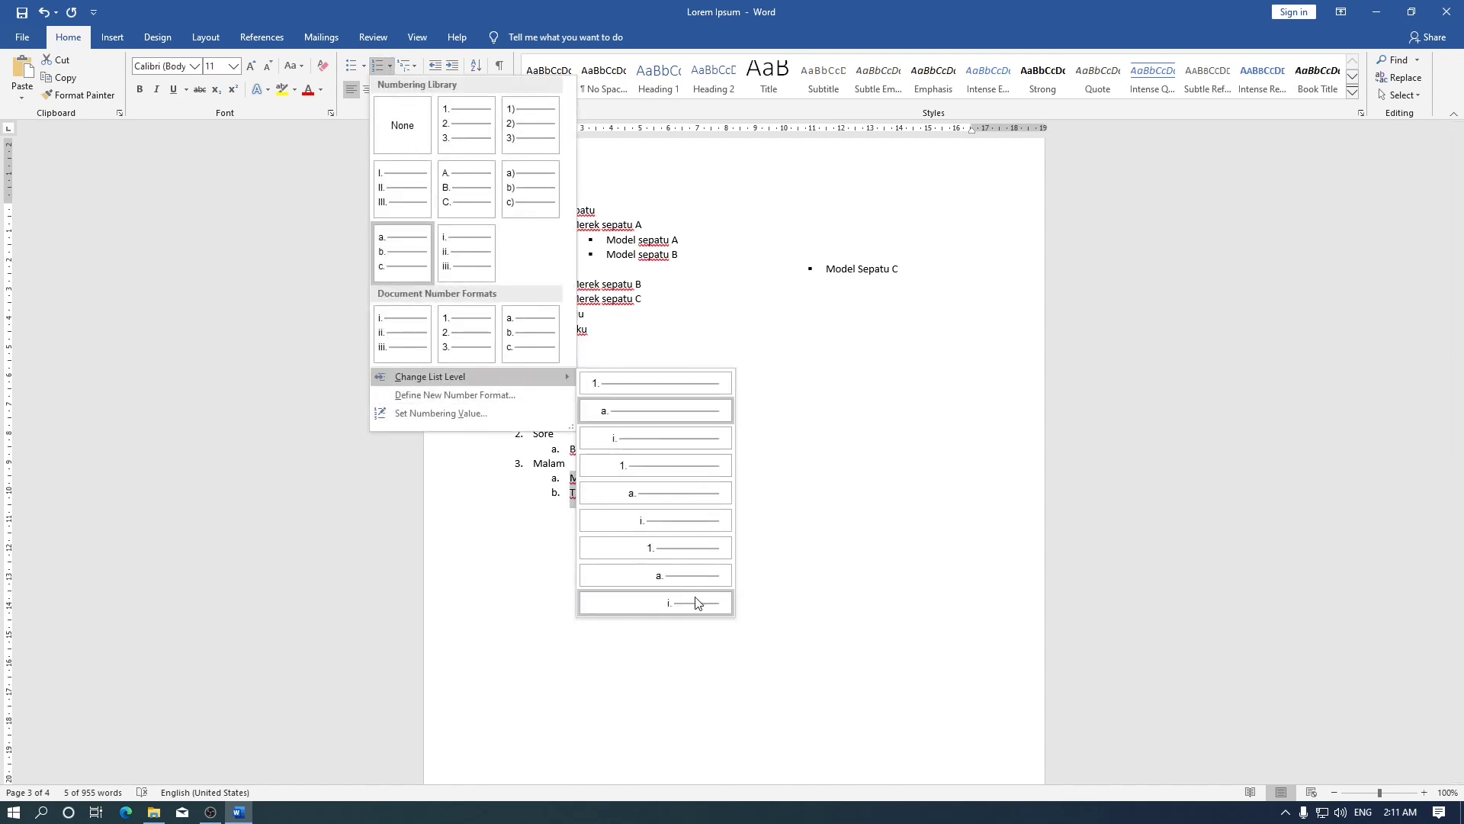
pyautogui.click(696, 602)
pyautogui.hotkey('ctrl', 'z')
pyautogui.click(653, 498)
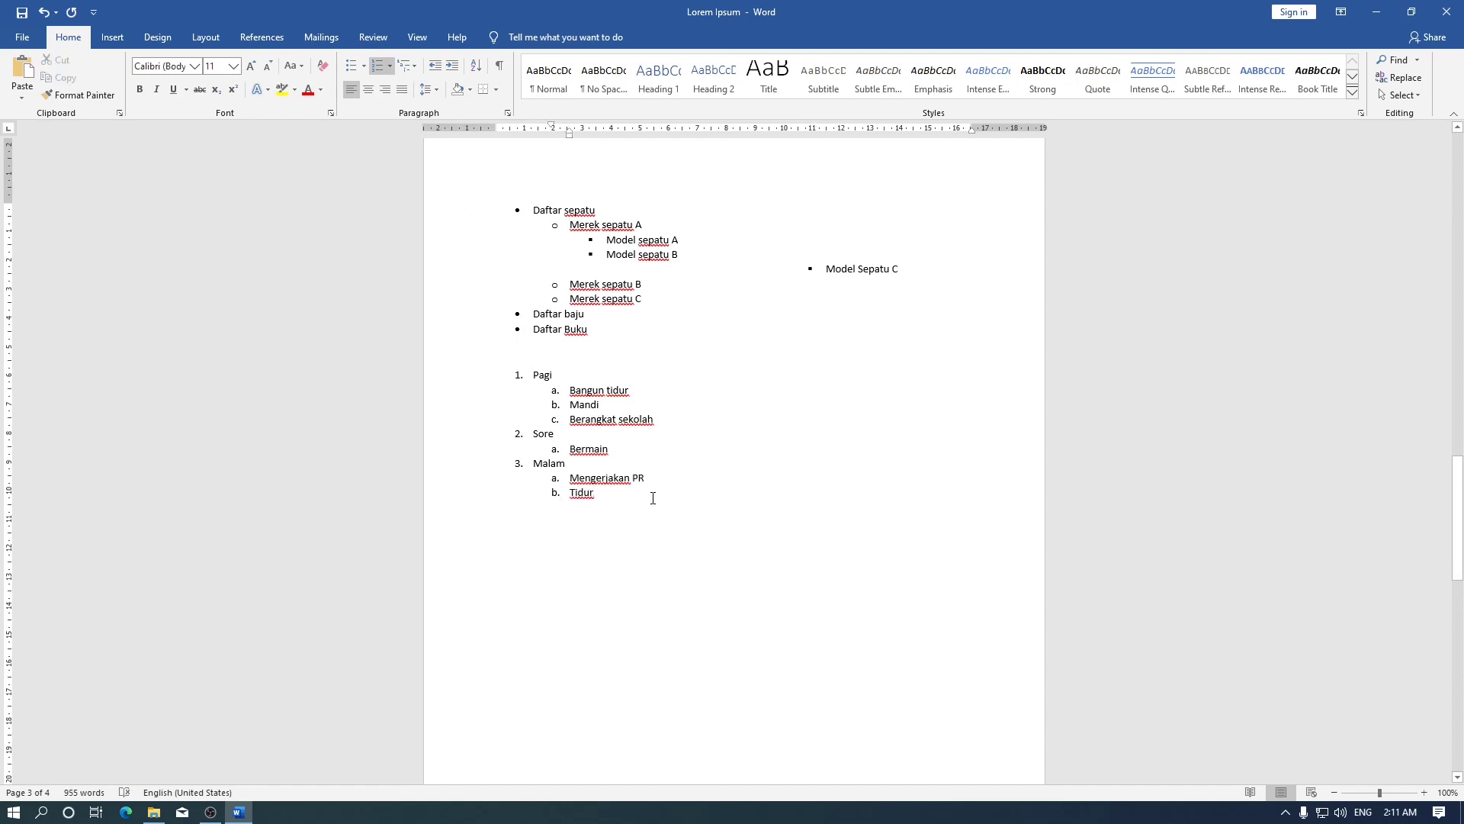